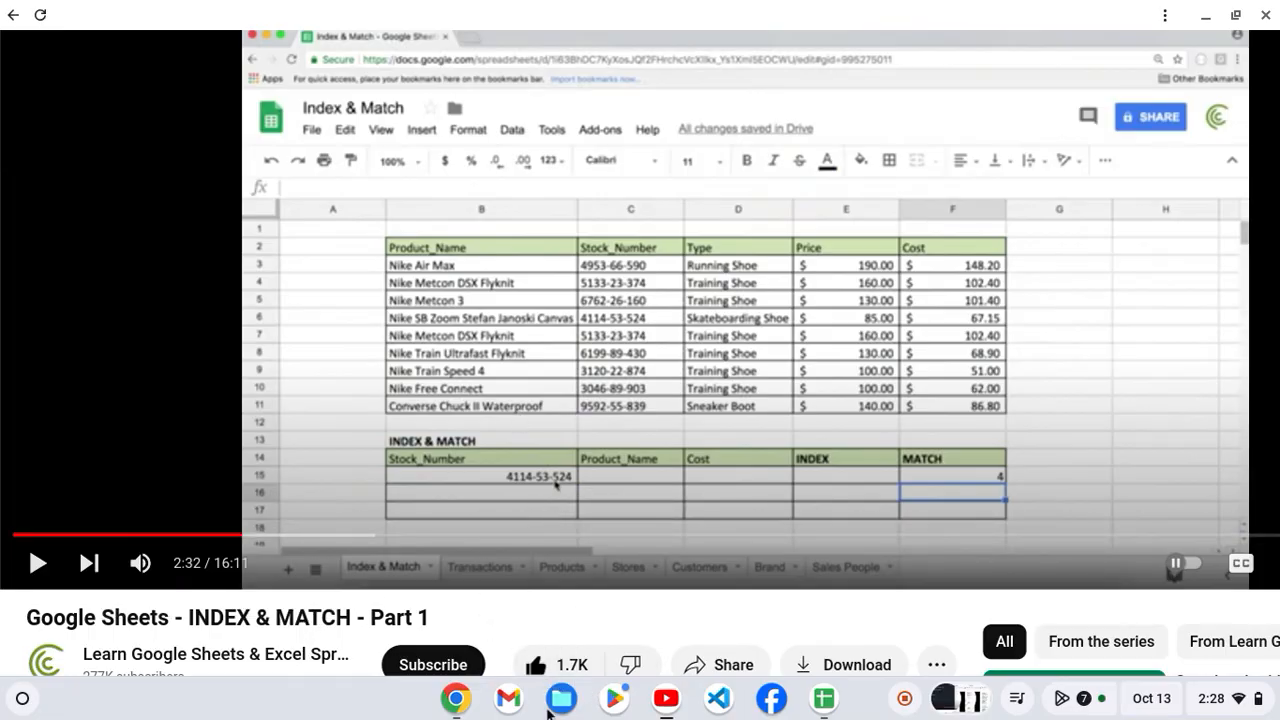
- Switch to the work bench spreadsheet in Google Sheets and inspect the QUERY formula in cell A53 of Sheet12
{"action": "left_click", "coordinate": [818, 698]}
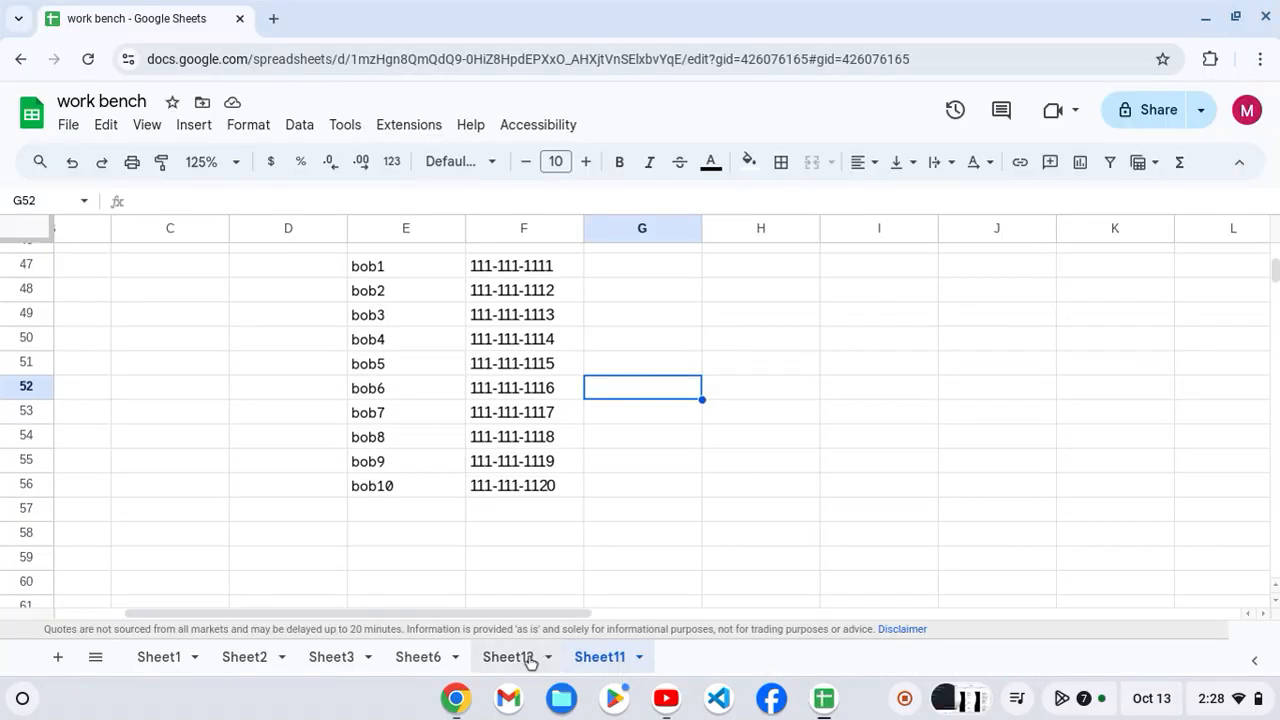
{"action": "left_click", "coordinate": [492, 660]}
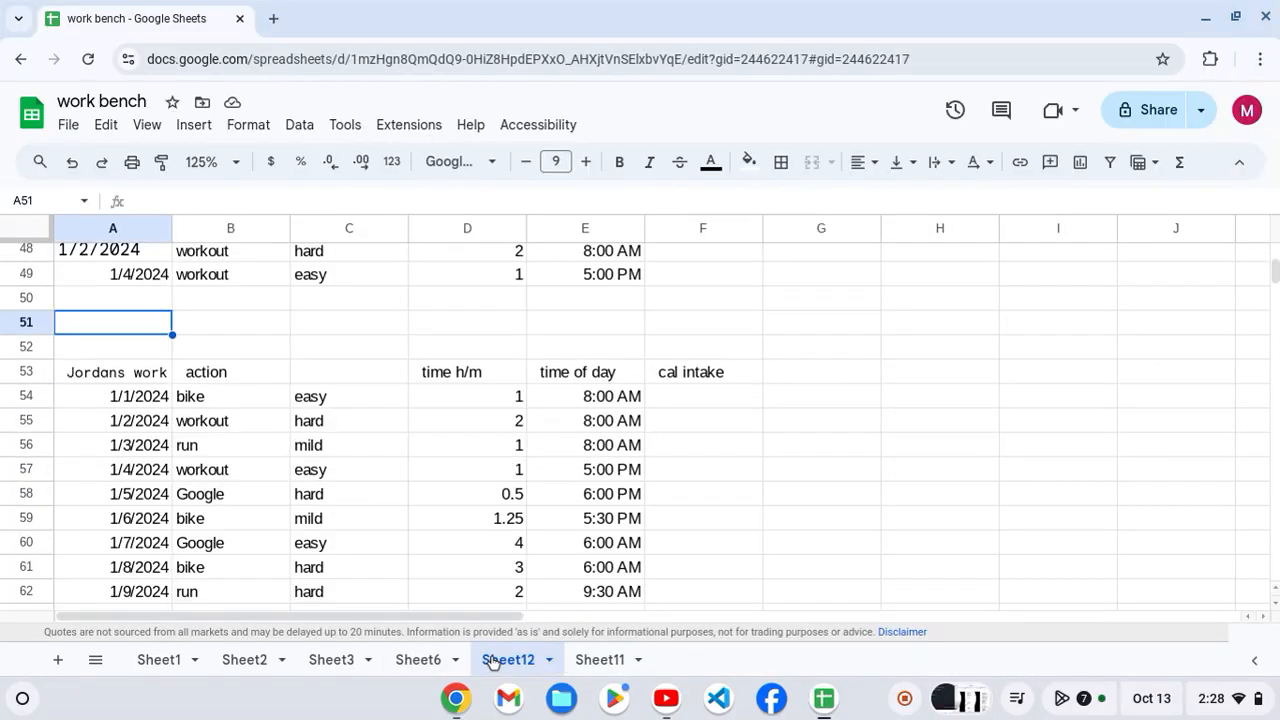
{"action": "scroll", "coordinate": [394, 519], "scroll_direction": "down", "scroll_amount": 1}
{"action": "left_click", "coordinate": [138, 376]}
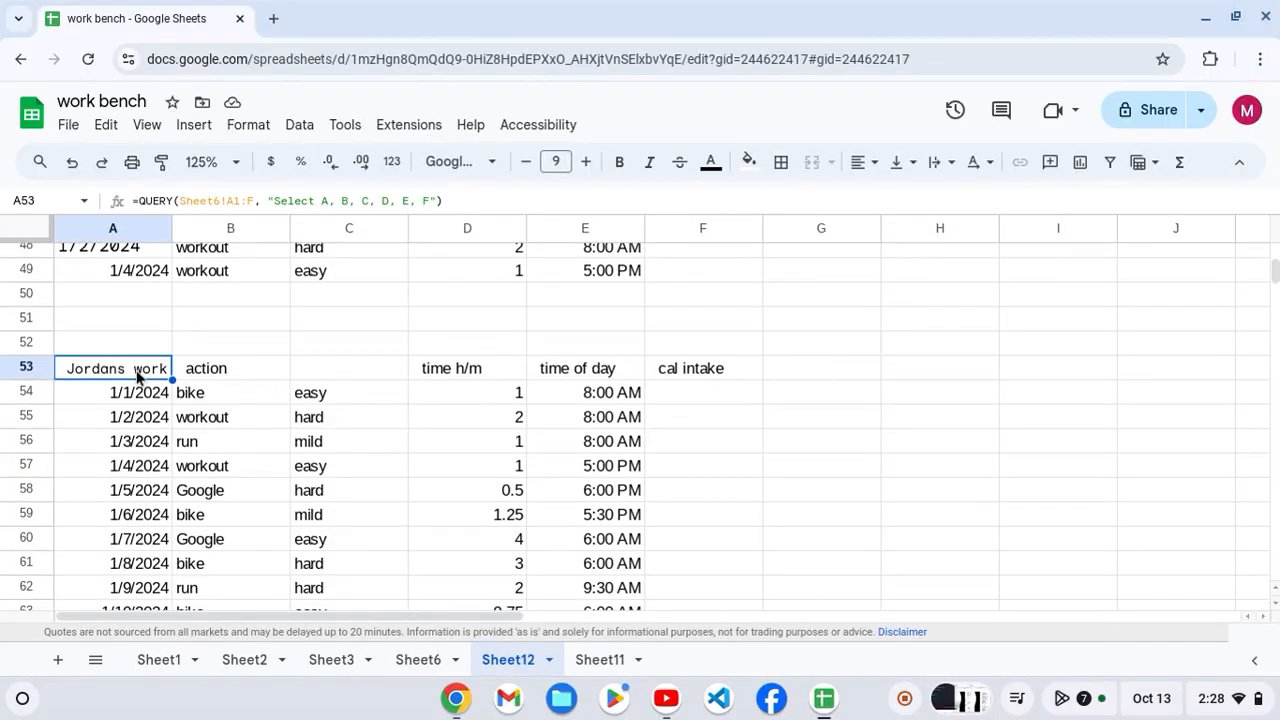
- Inspect the QUERY formulas in cells A33 and A30 that filter the workout data by difficulty
{"action": "scroll", "coordinate": [320, 408], "scroll_direction": "up", "scroll_amount": 2}
{"action": "scroll", "coordinate": [320, 408], "scroll_direction": "up", "scroll_amount": 1}
{"action": "scroll", "coordinate": [320, 408], "scroll_direction": "down", "scroll_amount": 6}
{"action": "scroll", "coordinate": [320, 408], "scroll_direction": "up", "scroll_amount": 7}
{"action": "scroll", "coordinate": [320, 408], "scroll_direction": "up", "scroll_amount": 3}
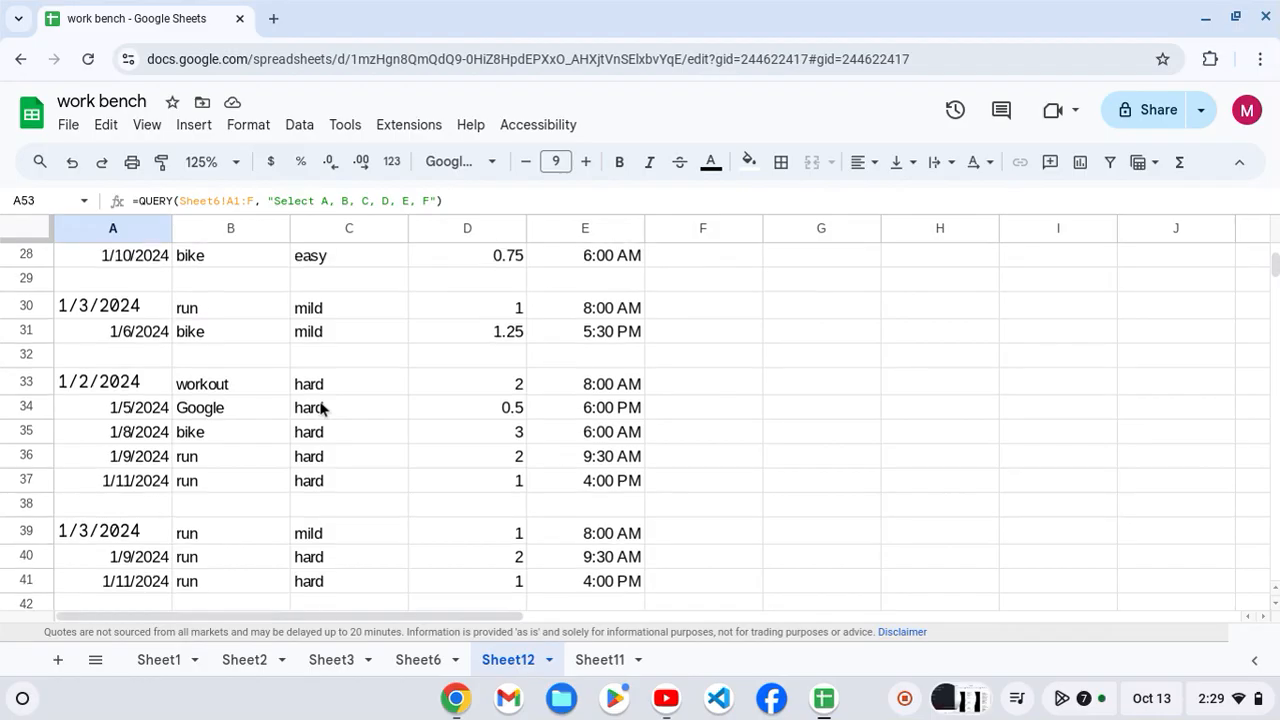
{"action": "left_click", "coordinate": [100, 383]}
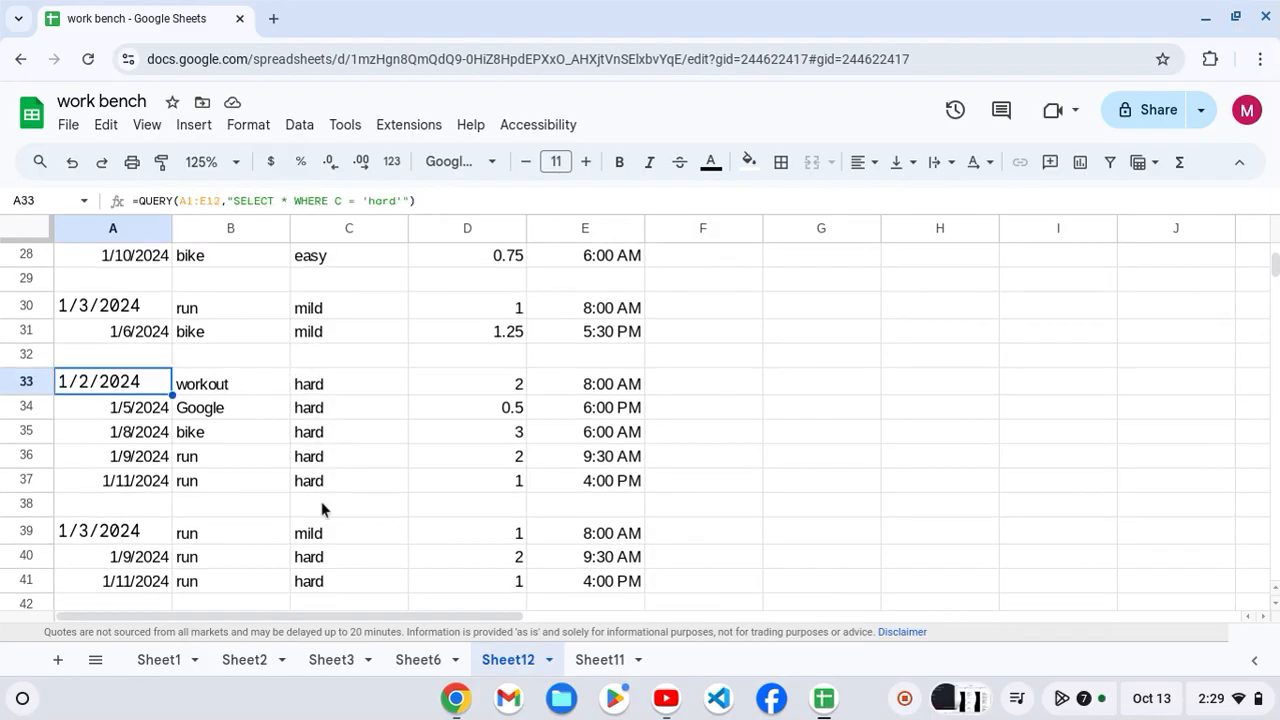
{"action": "scroll", "coordinate": [322, 508], "scroll_direction": "up", "scroll_amount": 1}
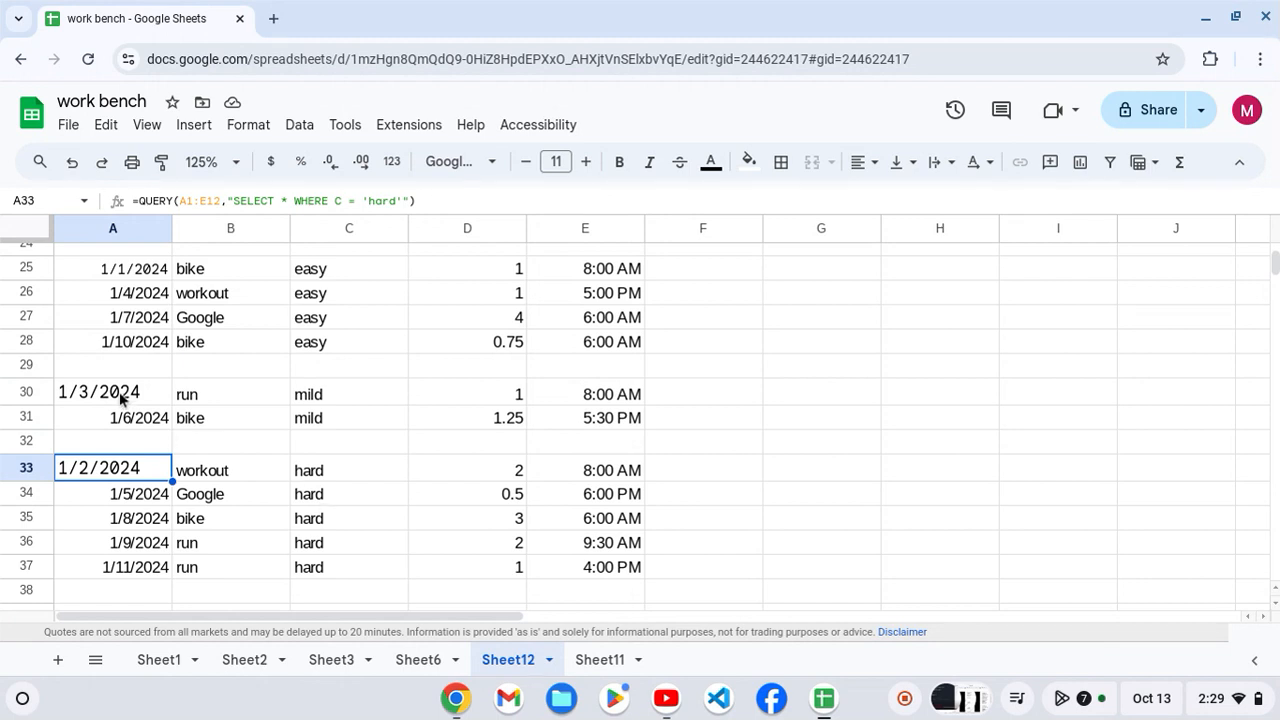
{"action": "left_click", "coordinate": [120, 396]}
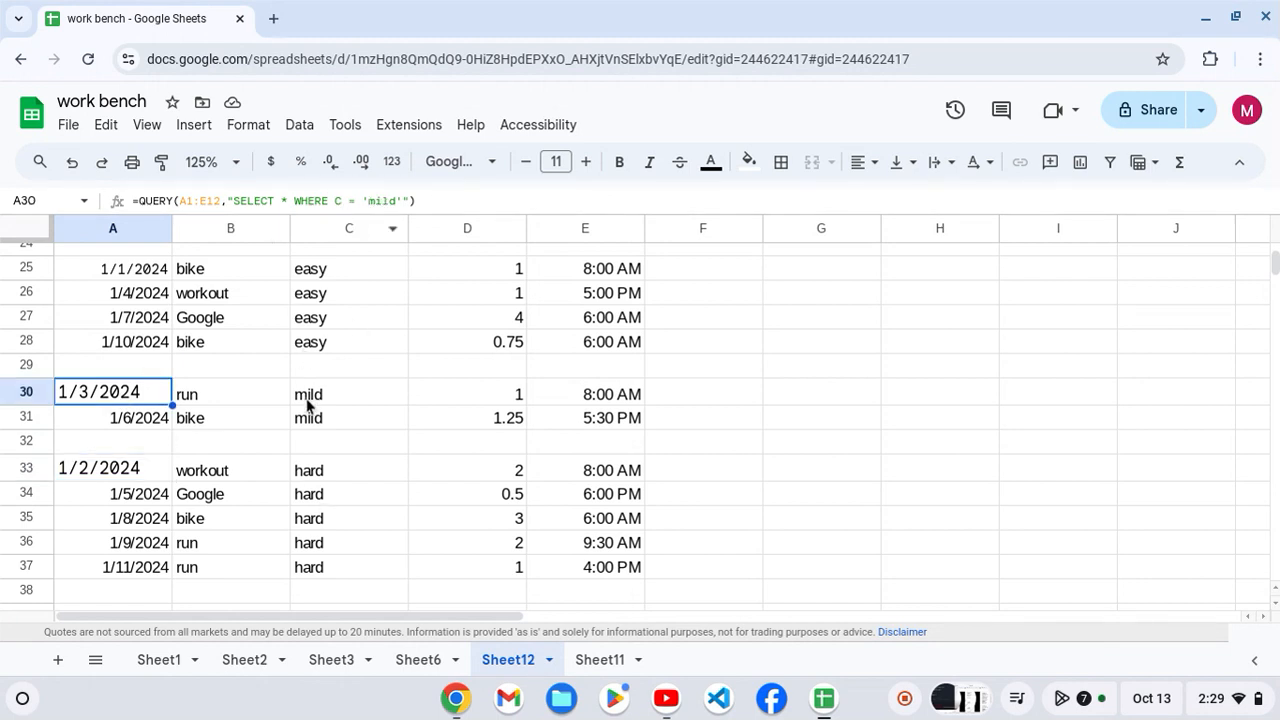
{"action": "scroll", "coordinate": [245, 424], "scroll_direction": "down", "scroll_amount": 1}
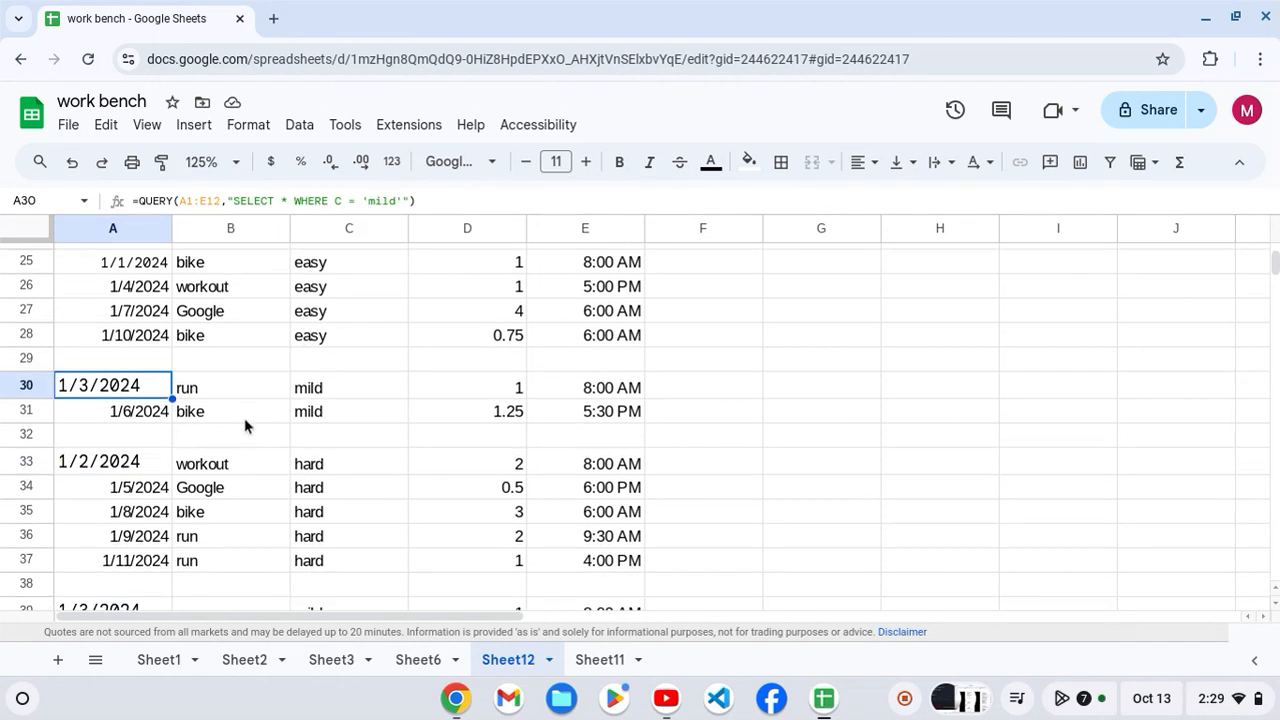
- Review the remaining query result blocks and the source workout data at the start of Sheet12
{"action": "scroll", "coordinate": [245, 426], "scroll_direction": "down", "scroll_amount": 10}
{"action": "scroll", "coordinate": [245, 426], "scroll_direction": "up", "scroll_amount": 4}
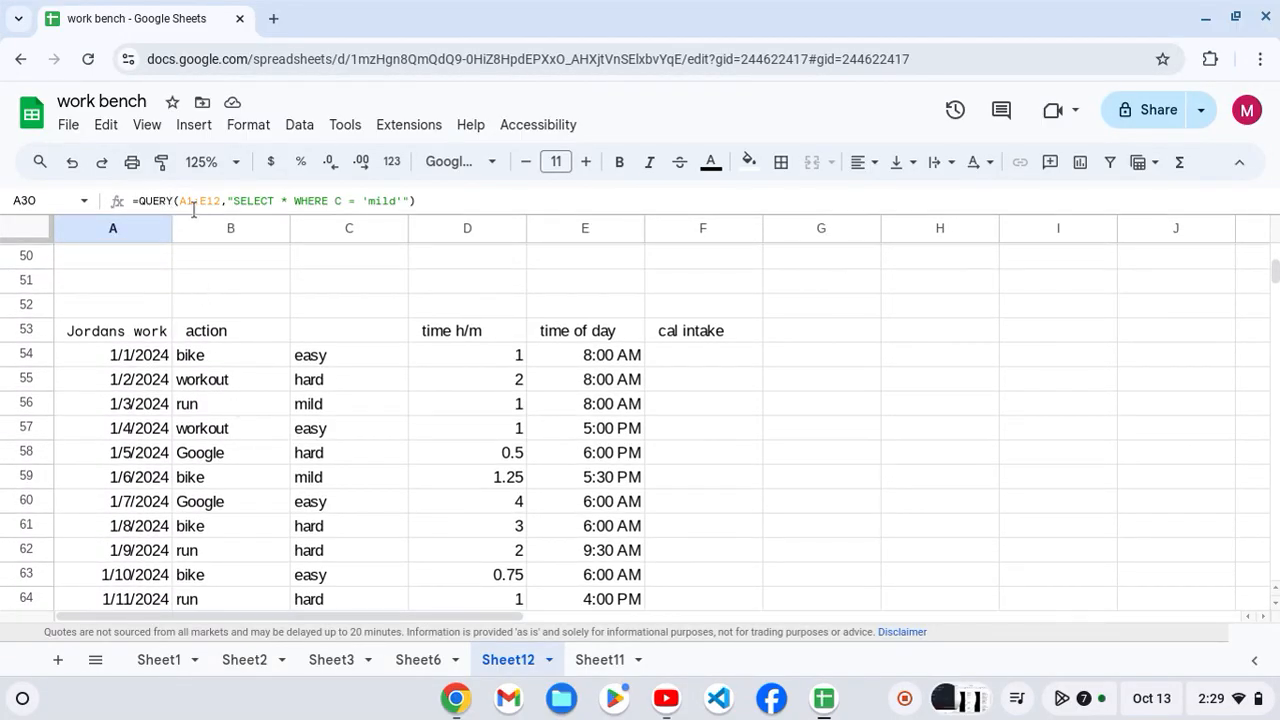
{"action": "scroll", "coordinate": [251, 380], "scroll_direction": "up", "scroll_amount": 5}
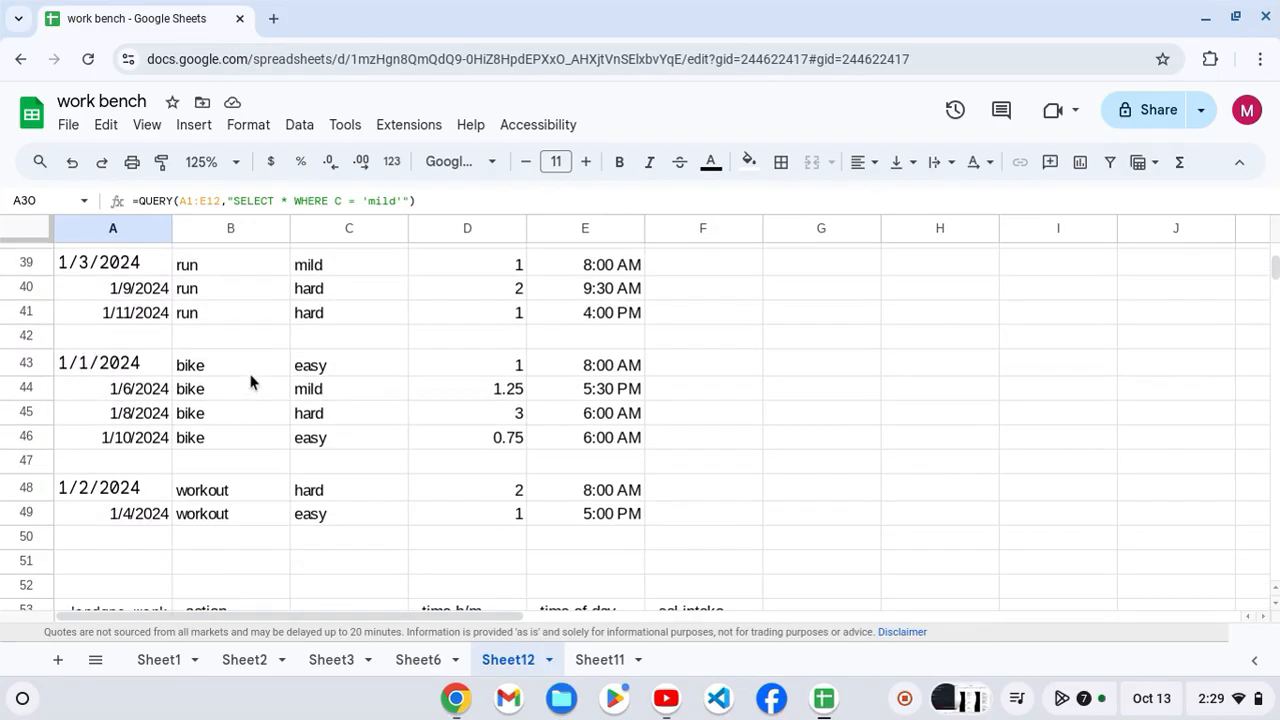
{"action": "scroll", "coordinate": [251, 381], "scroll_direction": "up", "scroll_amount": 2}
{"action": "scroll", "coordinate": [251, 381], "scroll_direction": "right", "scroll_amount": 2}
{"action": "scroll", "coordinate": [251, 381], "scroll_direction": "up", "scroll_amount": 4}
{"action": "left_click", "coordinate": [250, 376]}
{"action": "scroll", "coordinate": [250, 379], "scroll_direction": "left", "scroll_amount": 2}
{"action": "scroll", "coordinate": [250, 379], "scroll_direction": "up", "scroll_amount": 6}
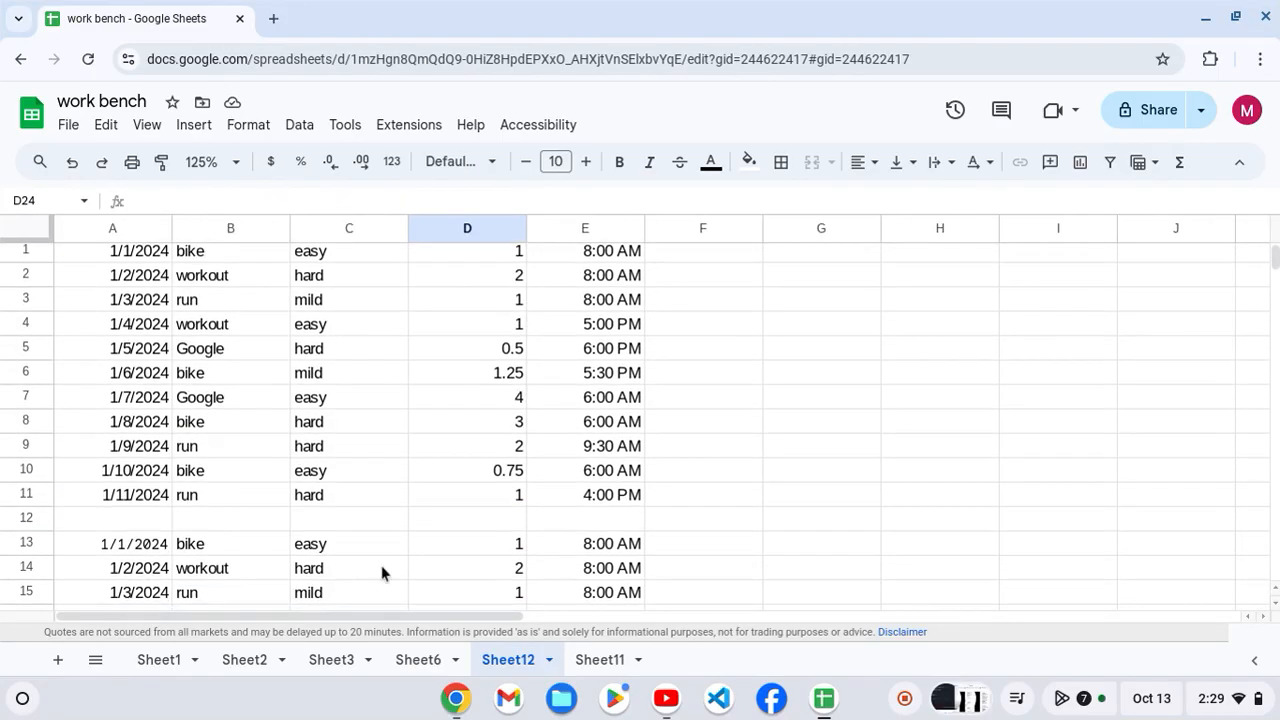
- Look over the workout tracker on Sheet6 and inspect the sorting QUERY formula in cell N19
{"action": "left_click", "coordinate": [412, 652]}
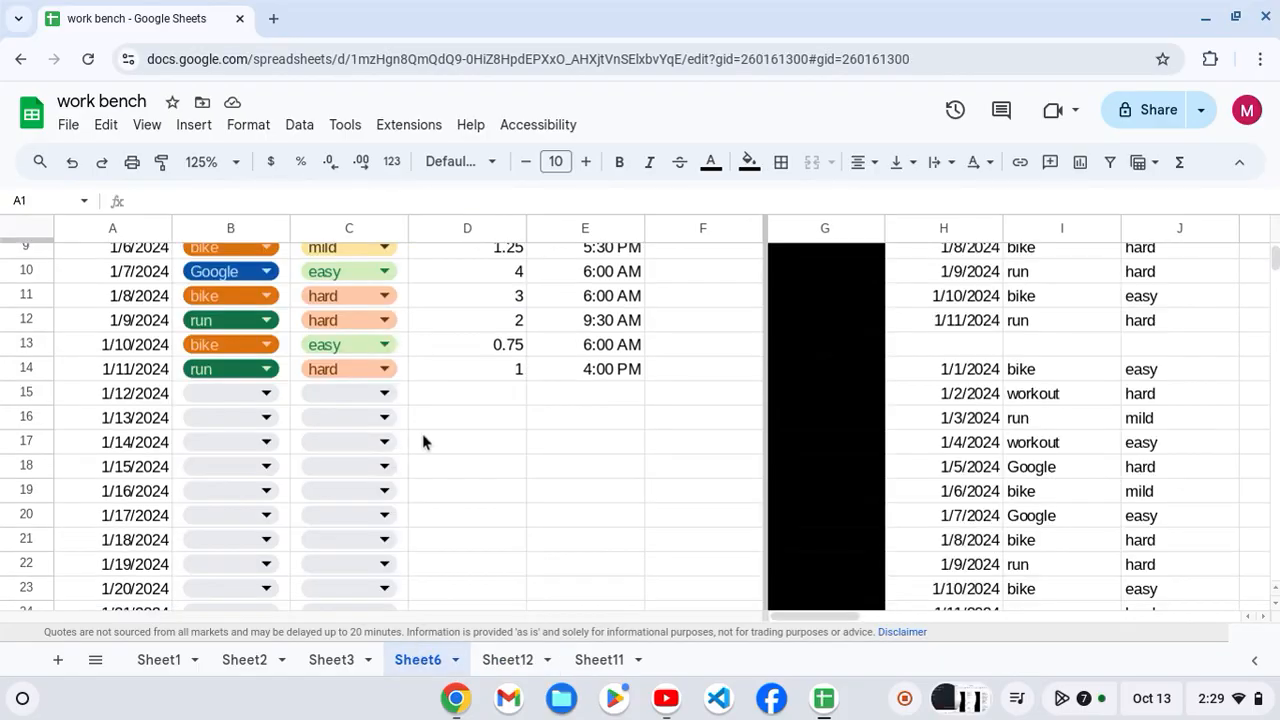
{"action": "scroll", "coordinate": [422, 441], "scroll_direction": "up", "scroll_amount": 4}
{"action": "scroll", "coordinate": [422, 441], "scroll_direction": "right", "scroll_amount": 3}
{"action": "scroll", "coordinate": [422, 441], "scroll_direction": "right", "scroll_amount": 2}
{"action": "scroll", "coordinate": [423, 437], "scroll_direction": "down", "scroll_amount": 1}
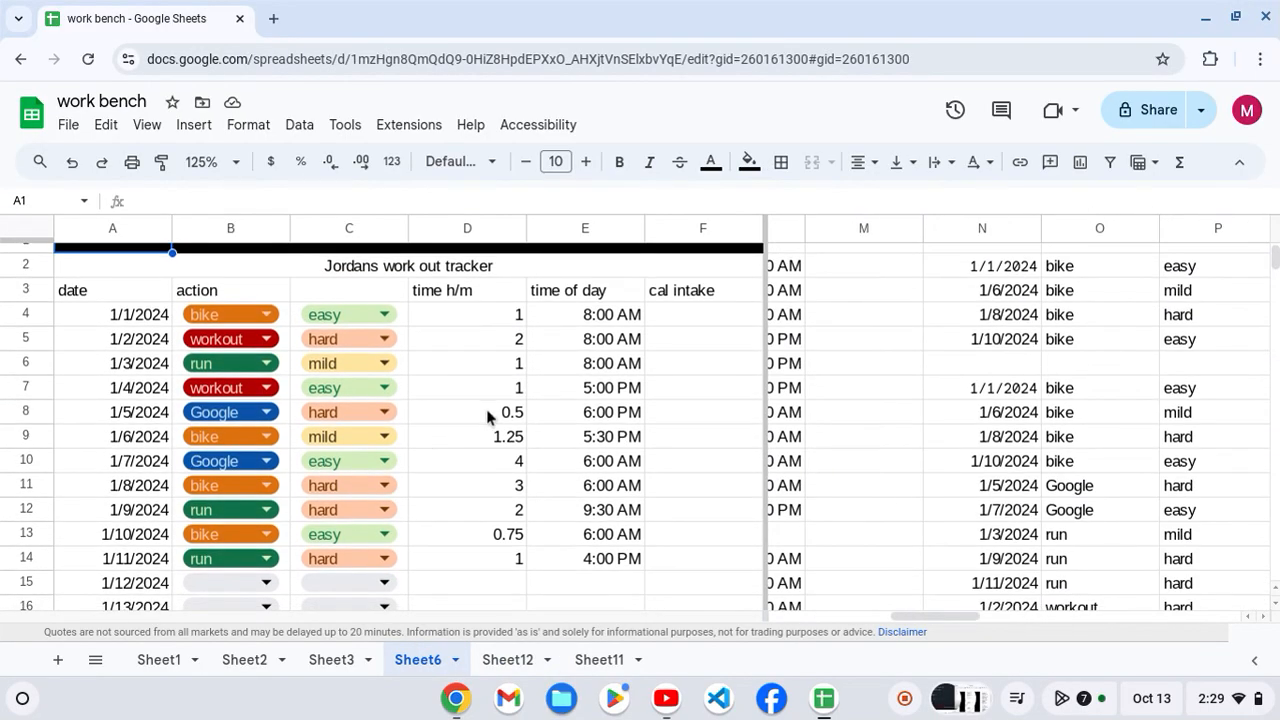
{"action": "scroll", "coordinate": [1016, 440], "scroll_direction": "down", "scroll_amount": 4}
{"action": "left_click", "coordinate": [1016, 435]}
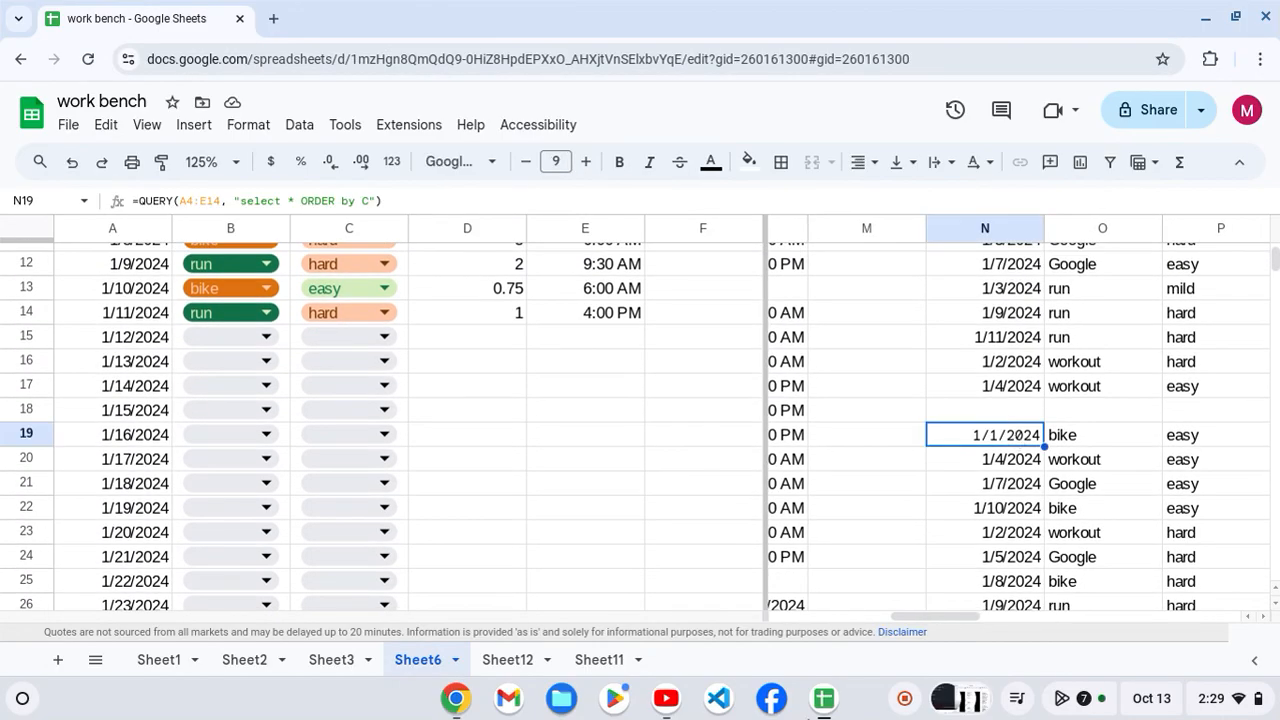
- Return to Sheet11, check the INDEX & MATCH tutorial video in YouTube, and switch back to the spreadsheet
{"action": "left_click", "coordinate": [605, 659]}
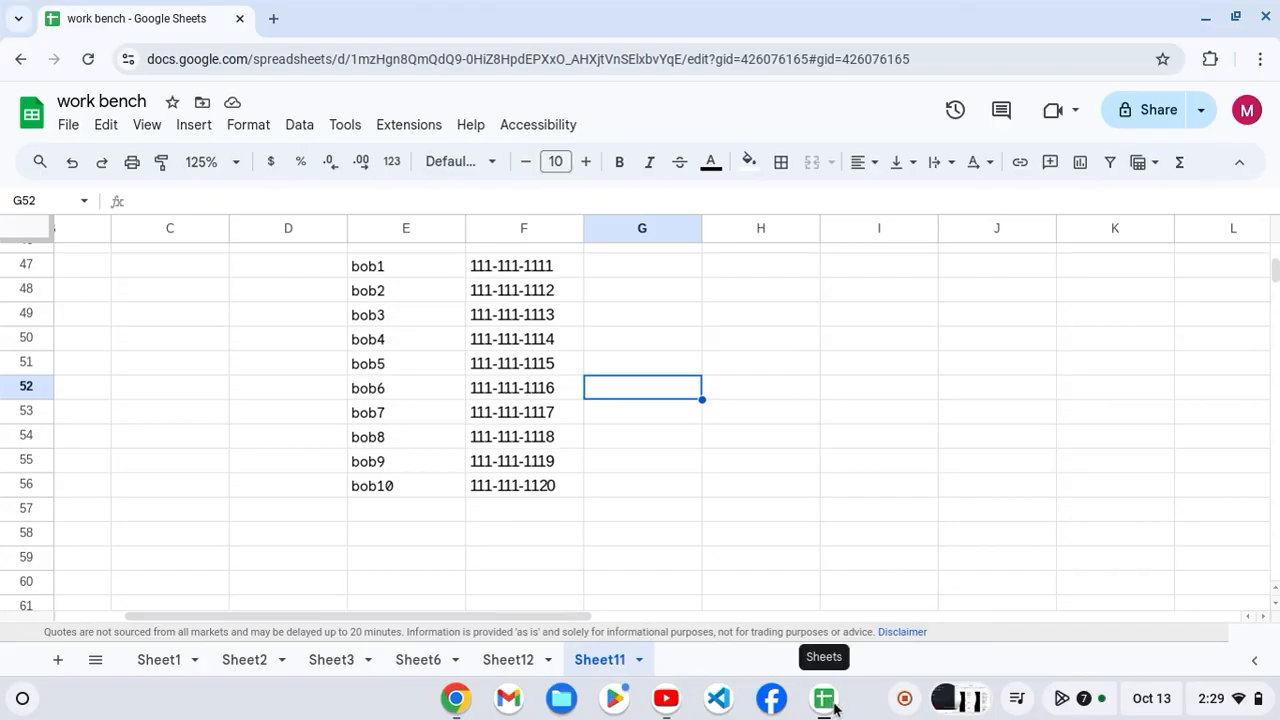
{"action": "left_click", "coordinate": [672, 700]}
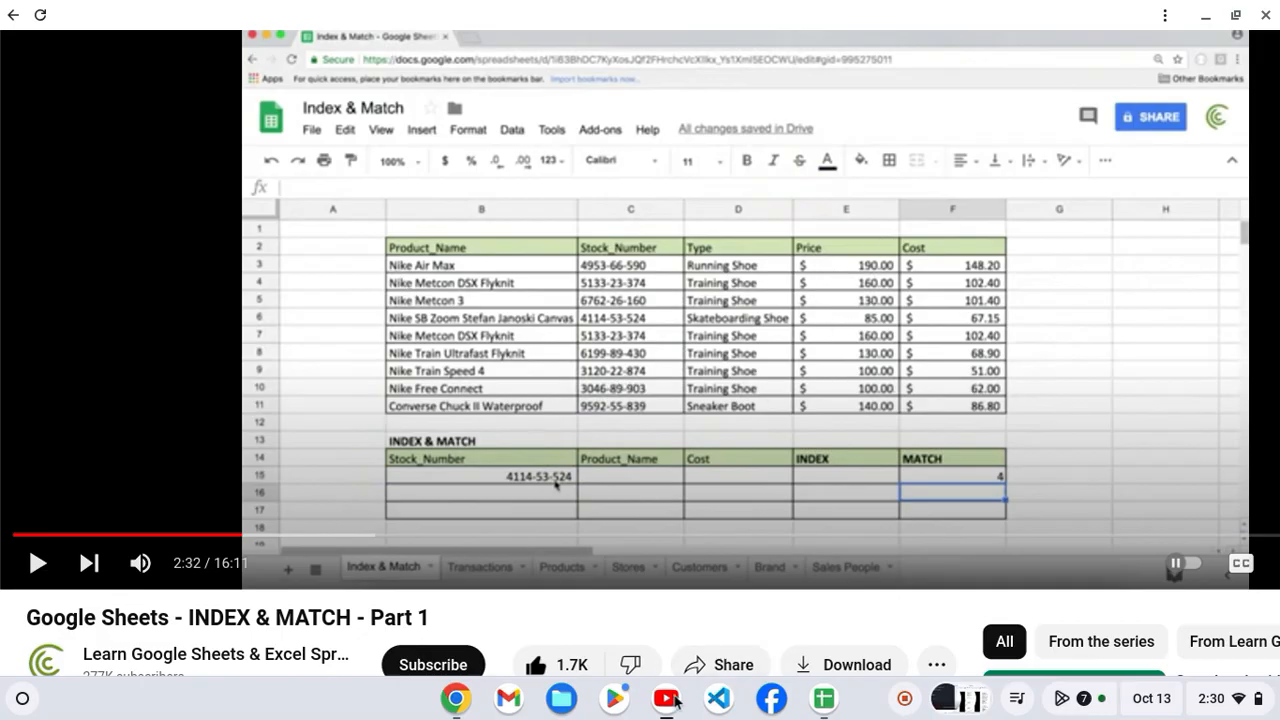
{"action": "left_click", "coordinate": [824, 700]}
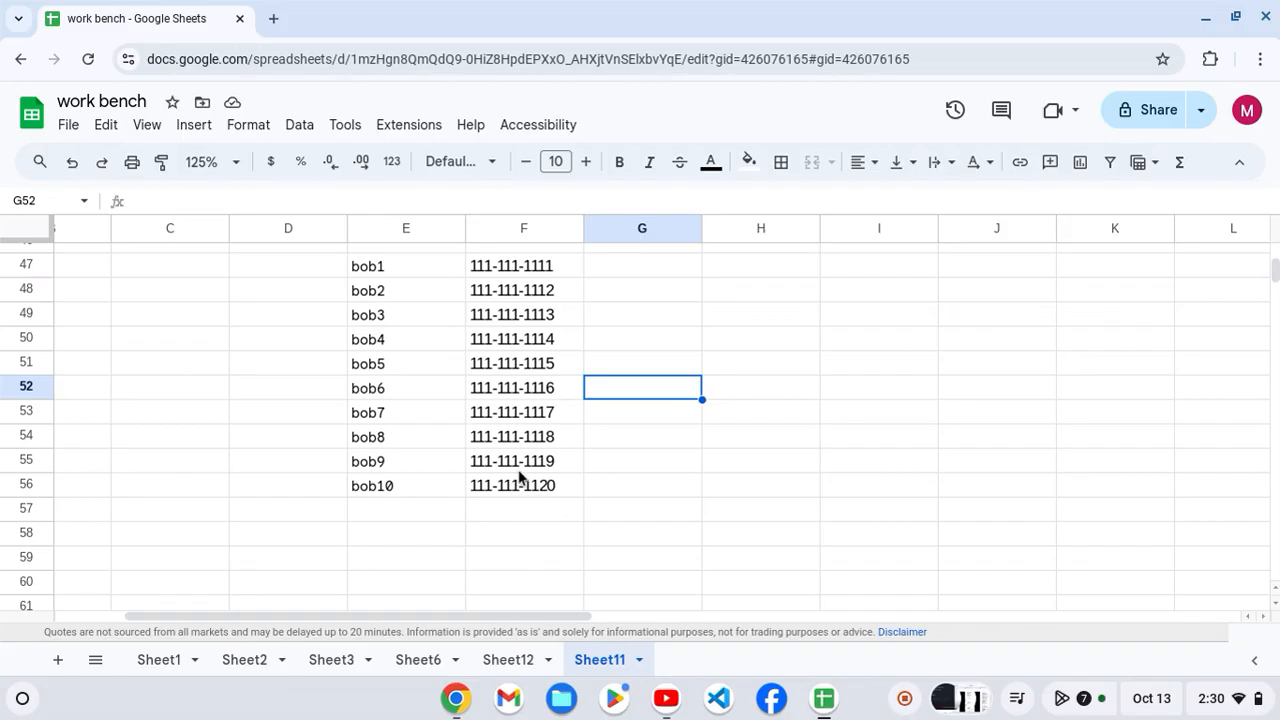
- Copy the entire phone number text from cell F51 on Sheet11
{"action": "double_click", "coordinate": [546, 368]}
{"action": "double_click", "coordinate": [546, 362]}
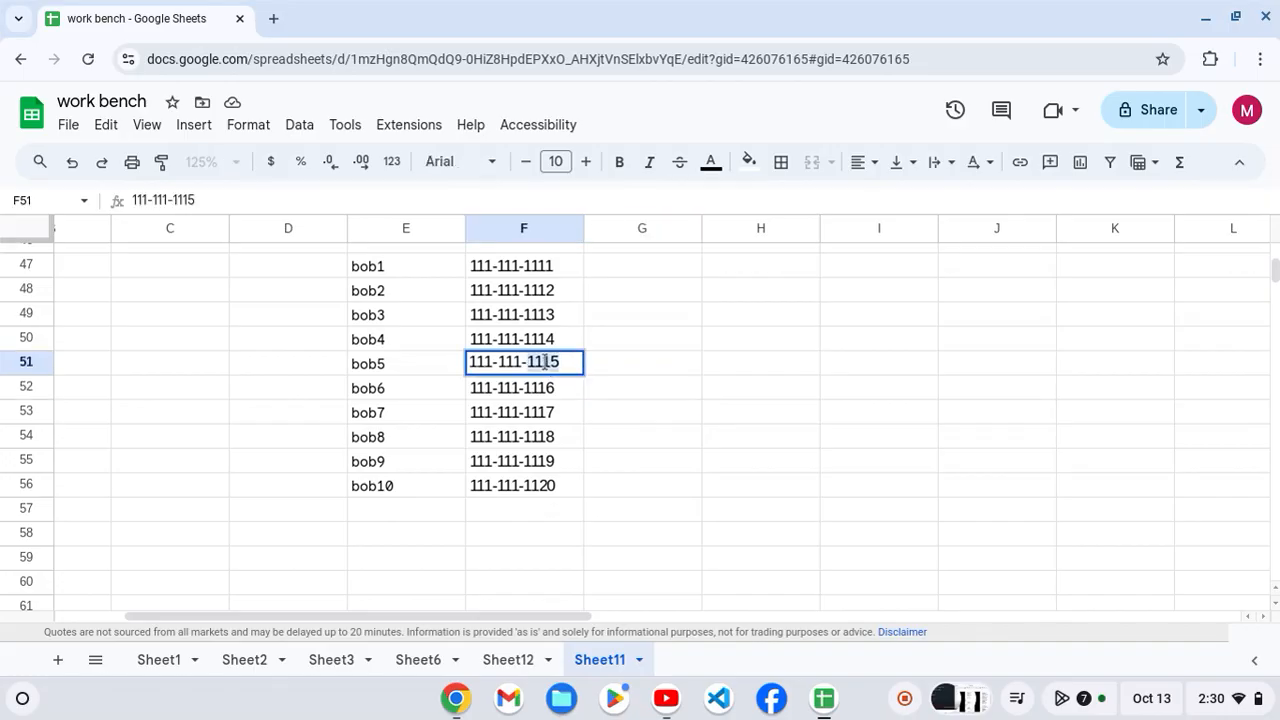
{"action": "triple_click", "coordinate": [545, 362]}
{"action": "right_click", "coordinate": [545, 362]}
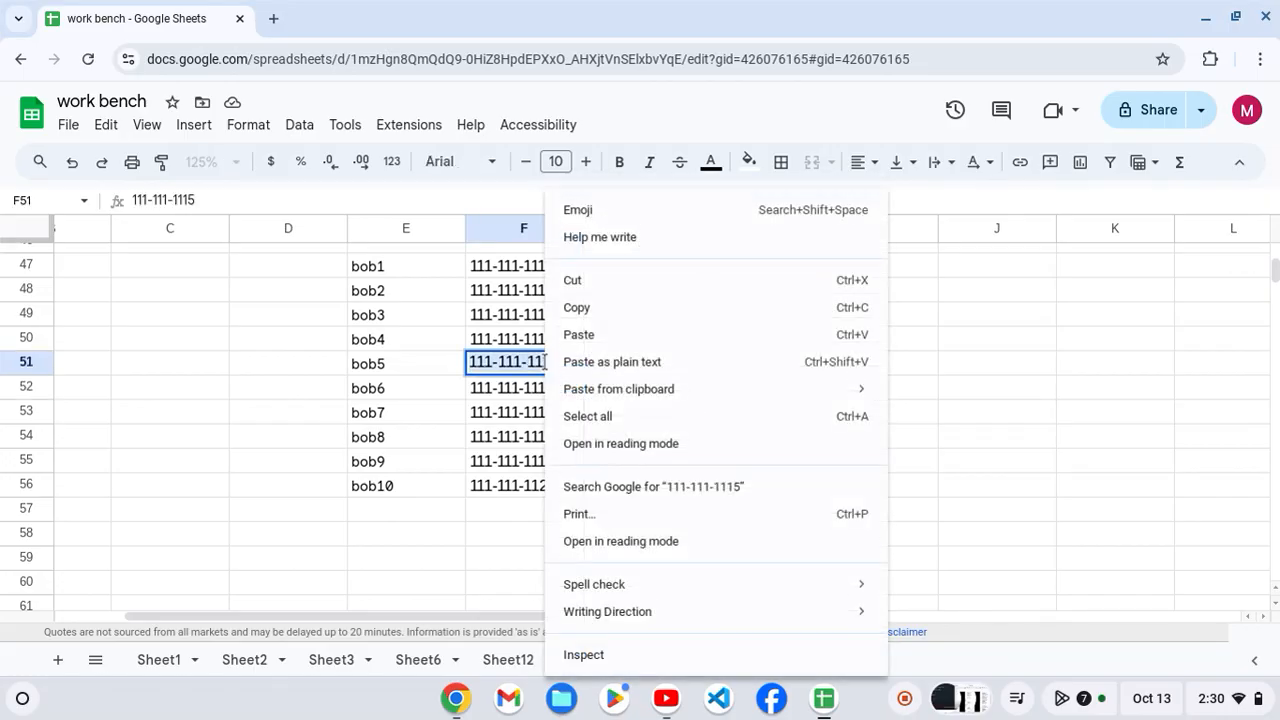
{"action": "left_click", "coordinate": [597, 307]}
{"action": "scroll", "coordinate": [803, 575], "scroll_direction": "right", "scroll_amount": 3}
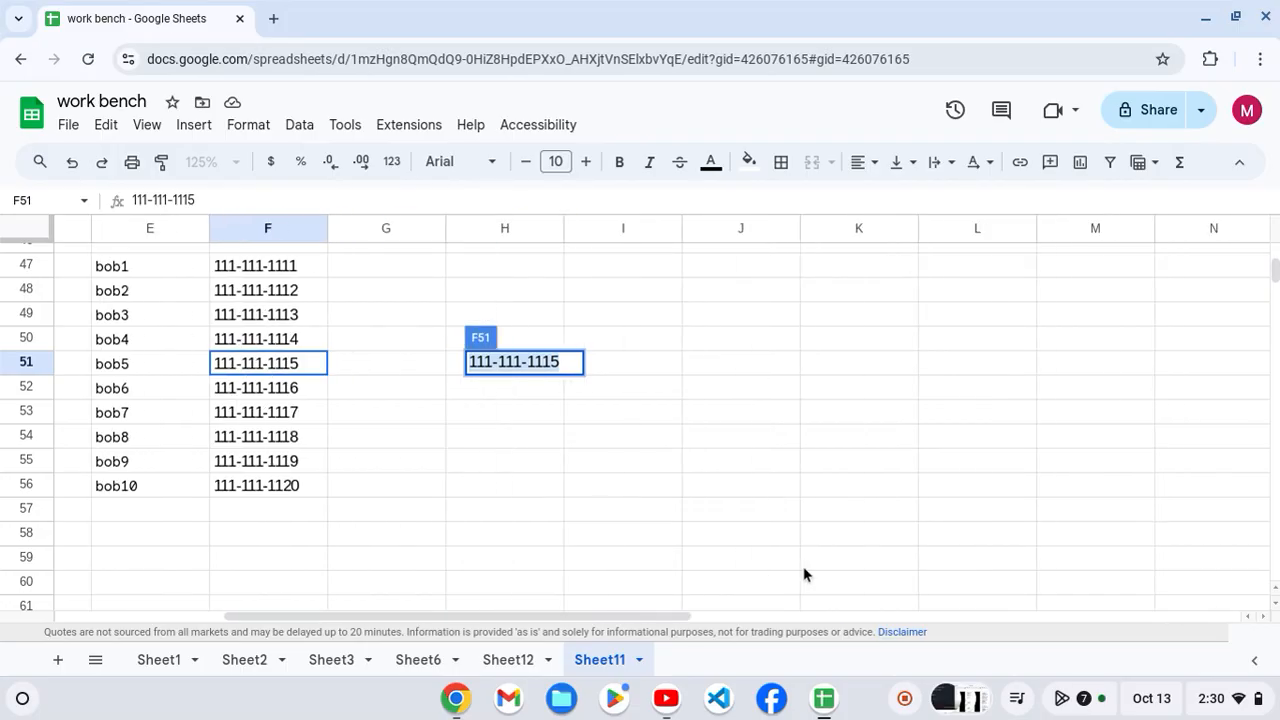
{"action": "scroll", "coordinate": [804, 574], "scroll_direction": "right", "scroll_amount": 2}
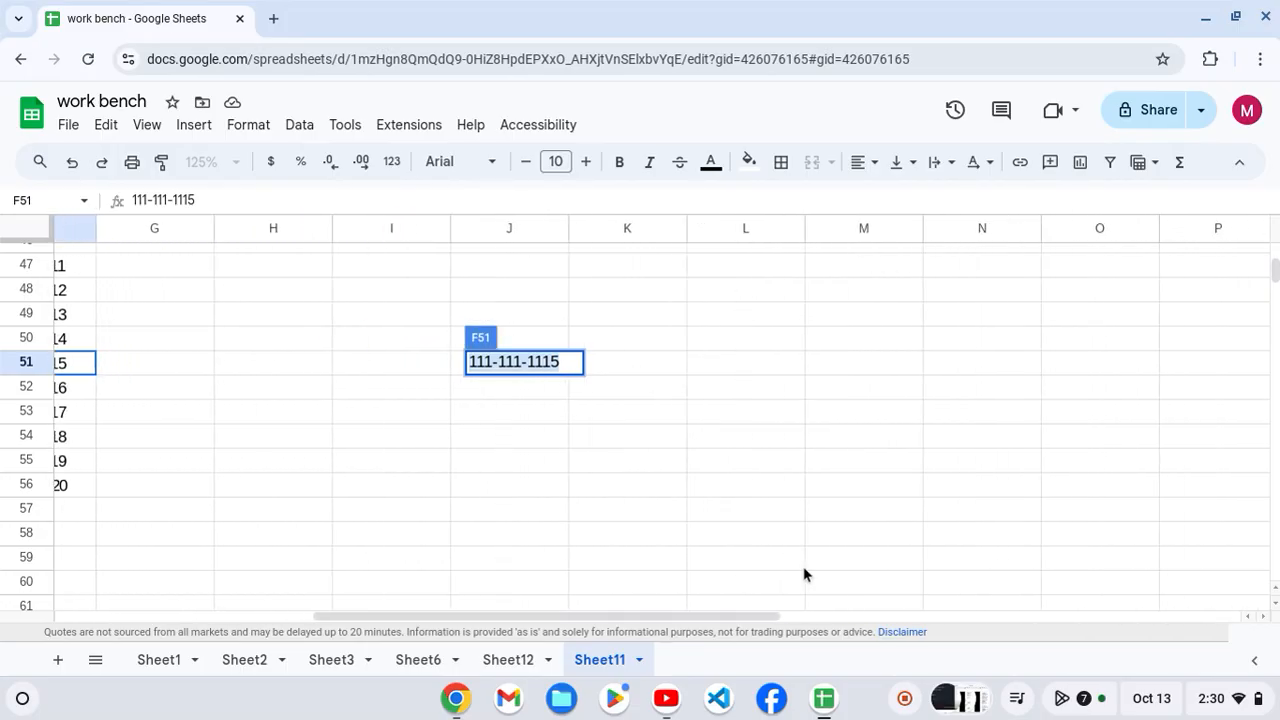
{"action": "scroll", "coordinate": [803, 567], "scroll_direction": "down", "scroll_amount": 1}
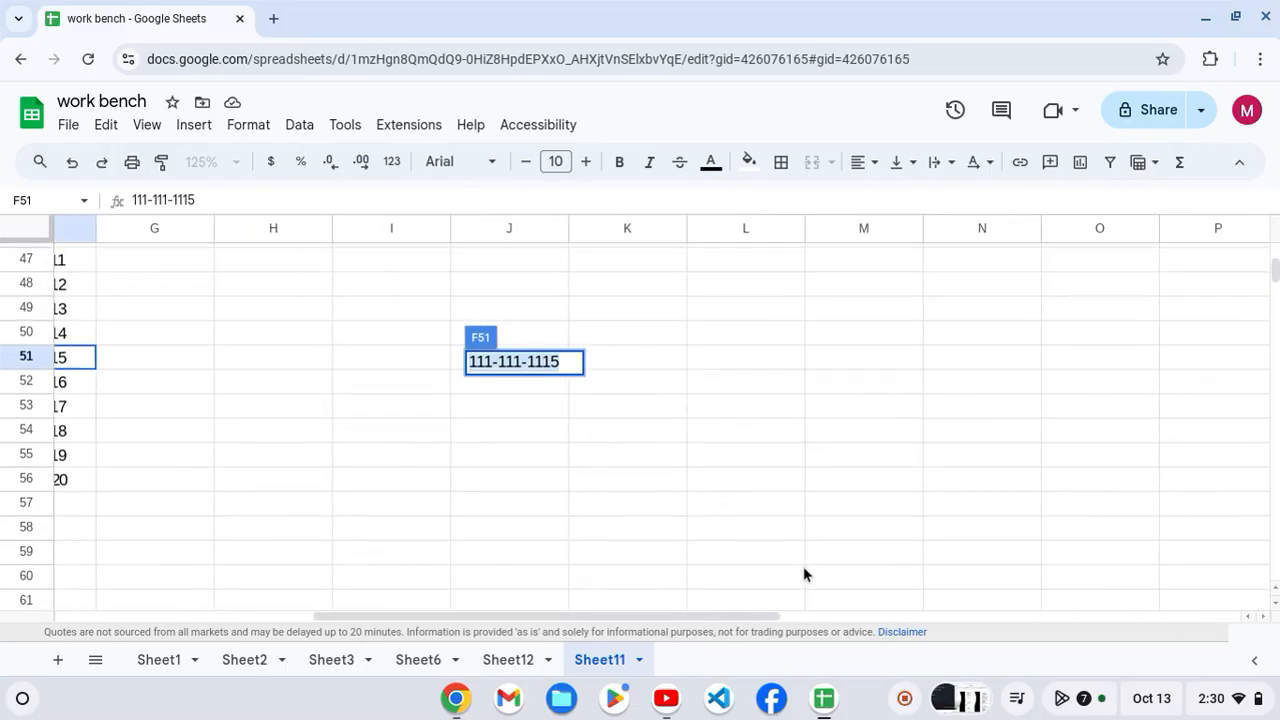
- Paste the copied phone number into cell L56 as the lookup value
{"action": "left_click", "coordinate": [740, 477]}
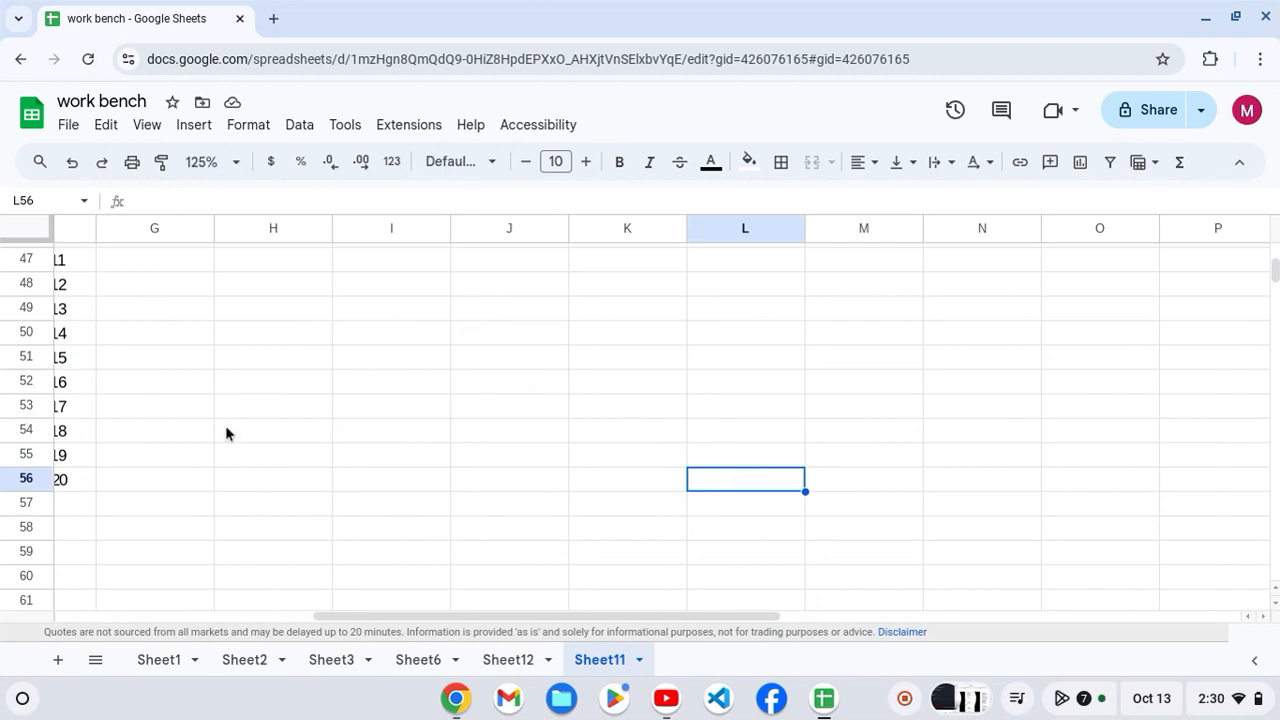
{"action": "scroll", "coordinate": [226, 431], "scroll_direction": "left", "scroll_amount": 4}
{"action": "scroll", "coordinate": [226, 431], "scroll_direction": "up", "scroll_amount": 2}
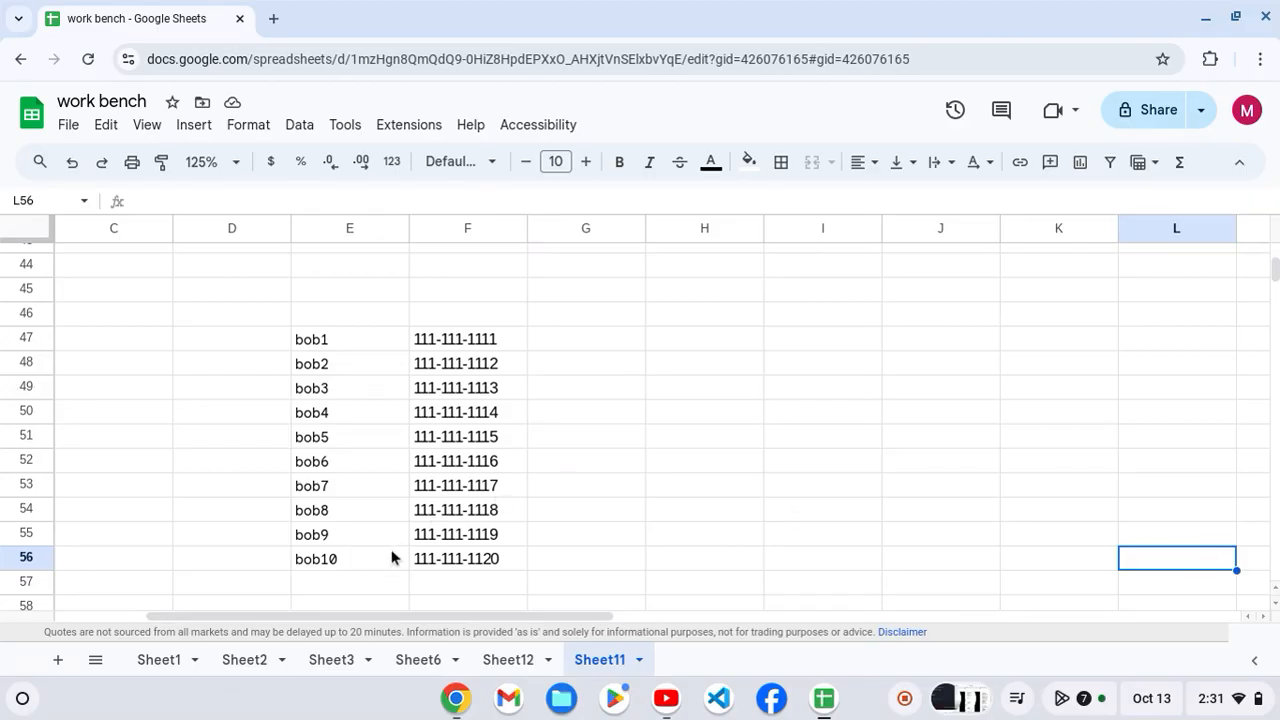
{"action": "right_click", "coordinate": [1163, 558]}
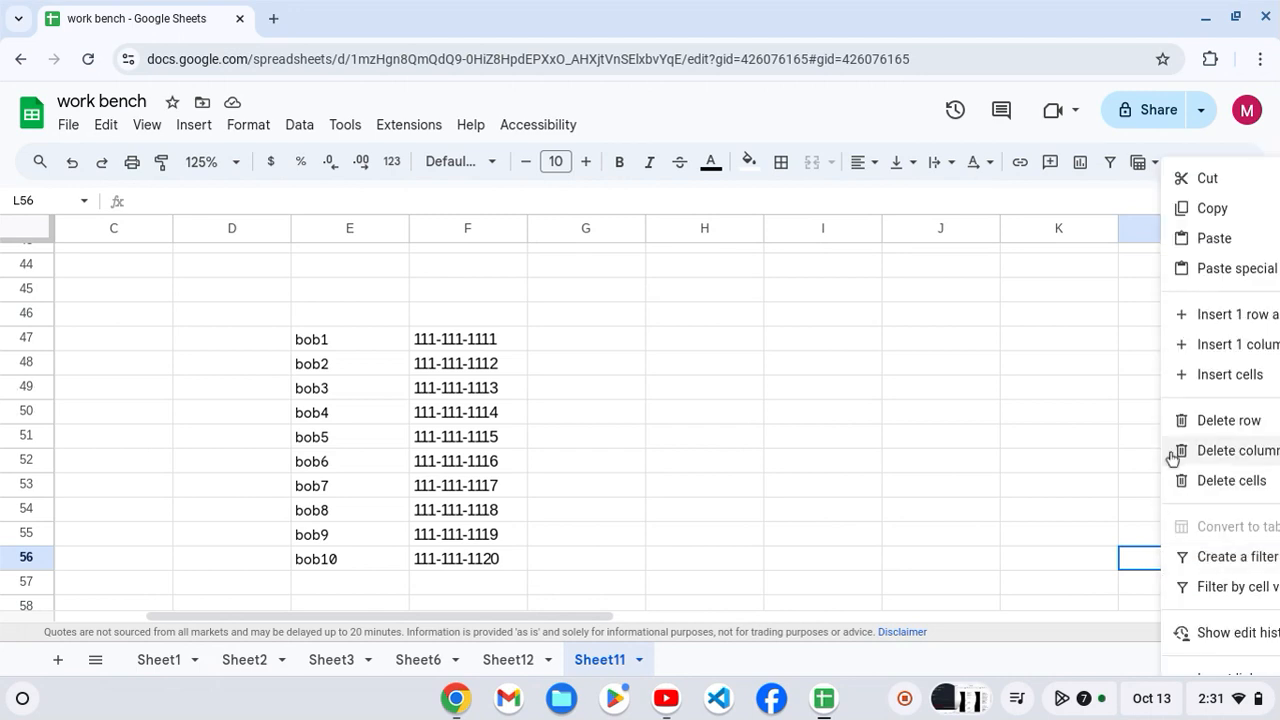
{"action": "left_click", "coordinate": [1204, 244]}
{"action": "scroll", "coordinate": [1092, 433], "scroll_direction": "right", "scroll_amount": 3}
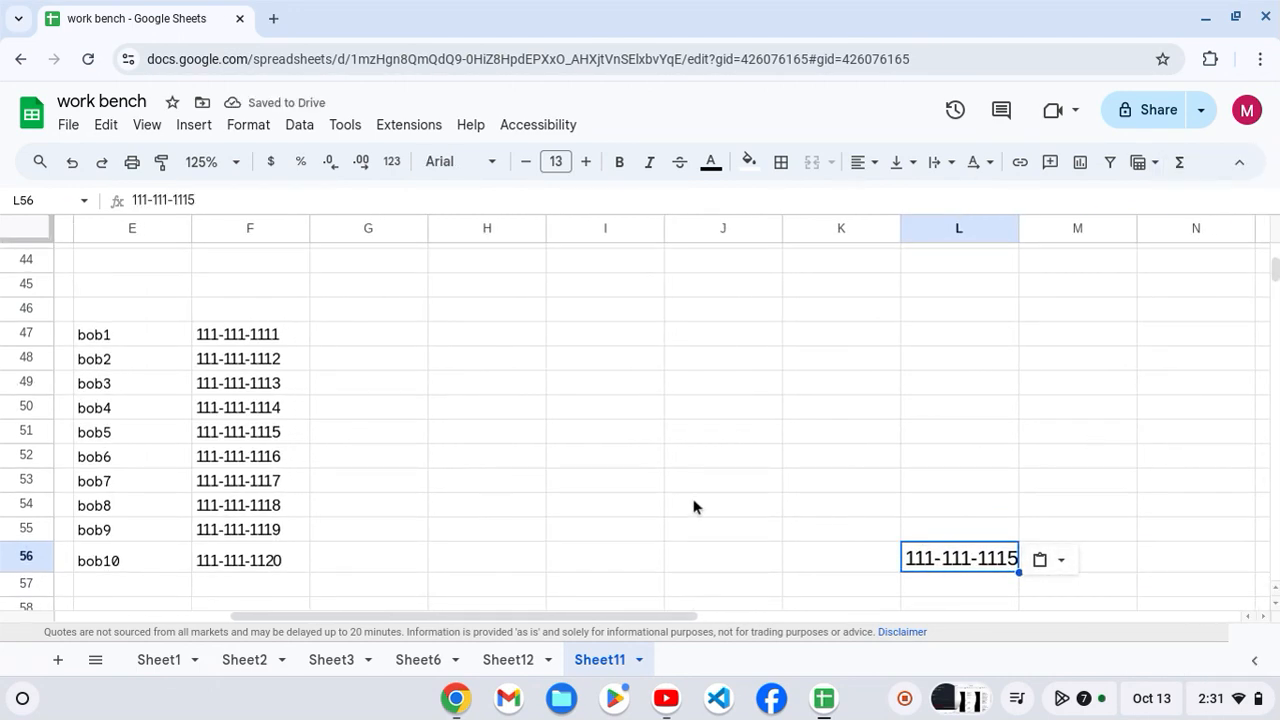
{"action": "scroll", "coordinate": [691, 507], "scroll_direction": "left", "scroll_amount": 3}
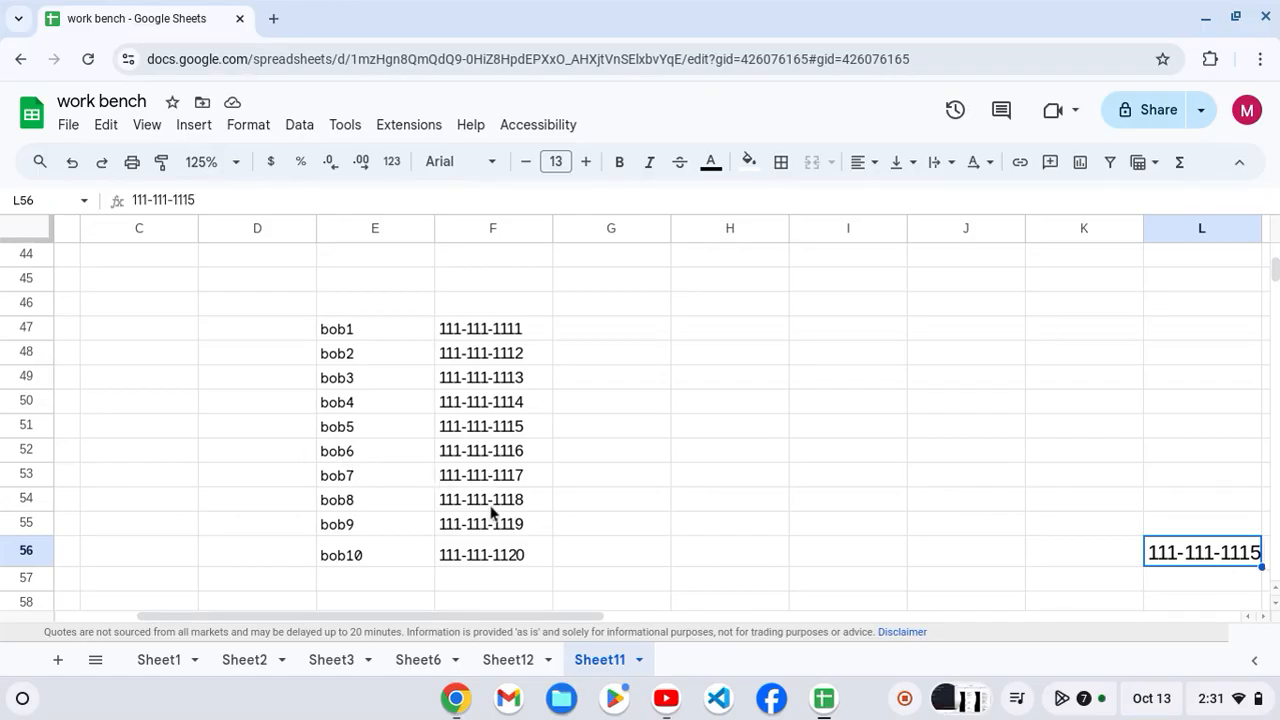
- Enter a MATCH formula in cell L47 that looks up L56 in the phone number range F47:F56
{"action": "left_click", "coordinate": [1020, 475]}
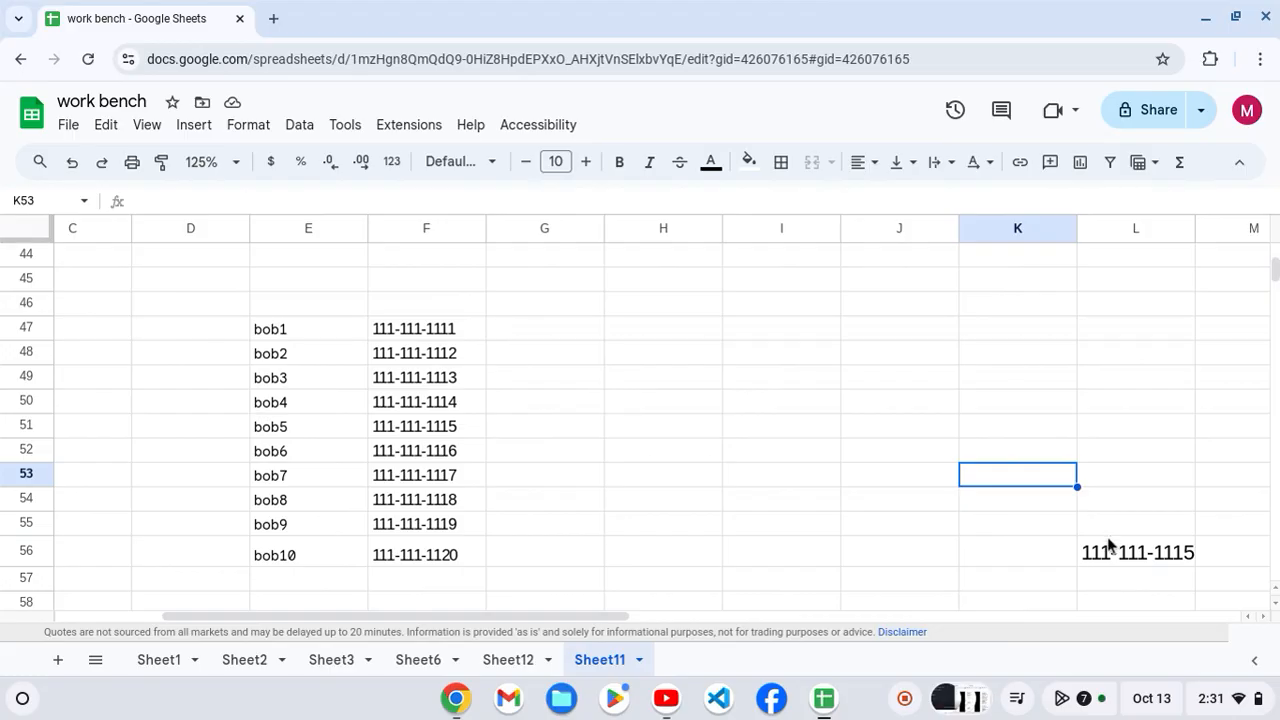
{"action": "scroll", "coordinate": [1003, 538], "scroll_direction": "down", "scroll_amount": 2}
{"action": "scroll", "coordinate": [1003, 538], "scroll_direction": "up", "scroll_amount": 1}
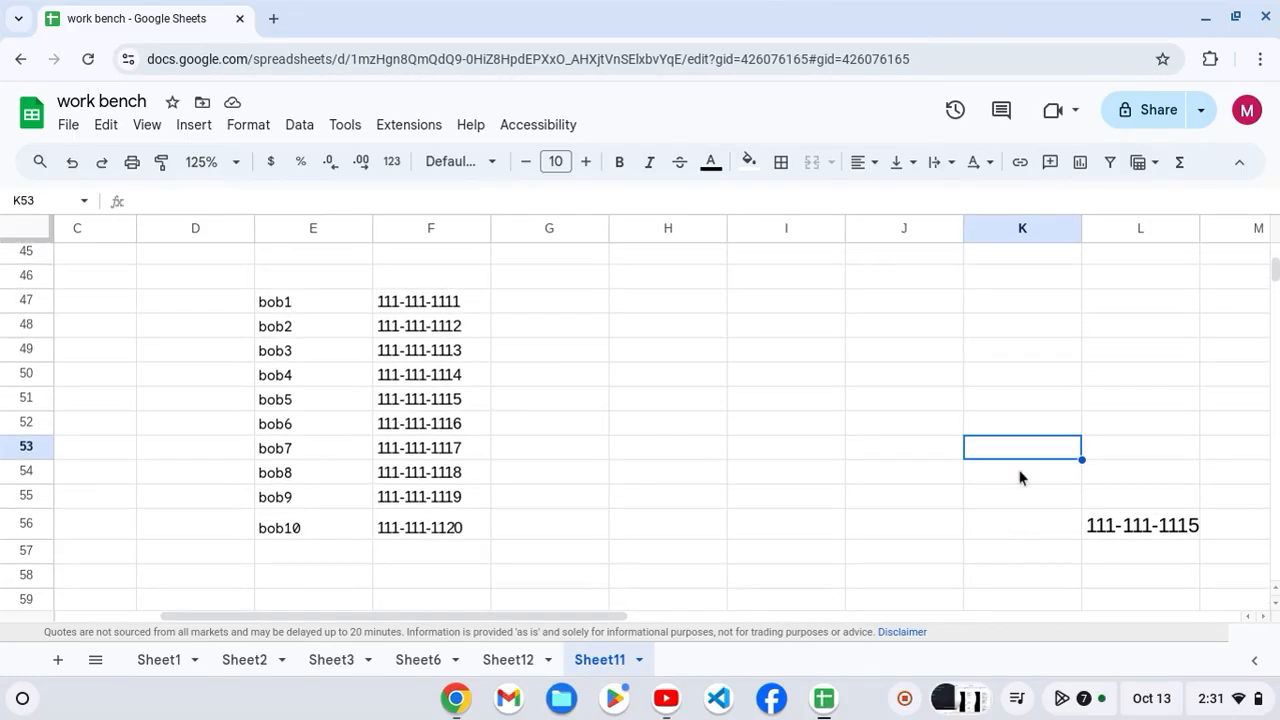
{"action": "left_click", "coordinate": [1094, 310]}
{"action": "double_click", "coordinate": [1094, 308]}
{"action": "type", "text": "="}
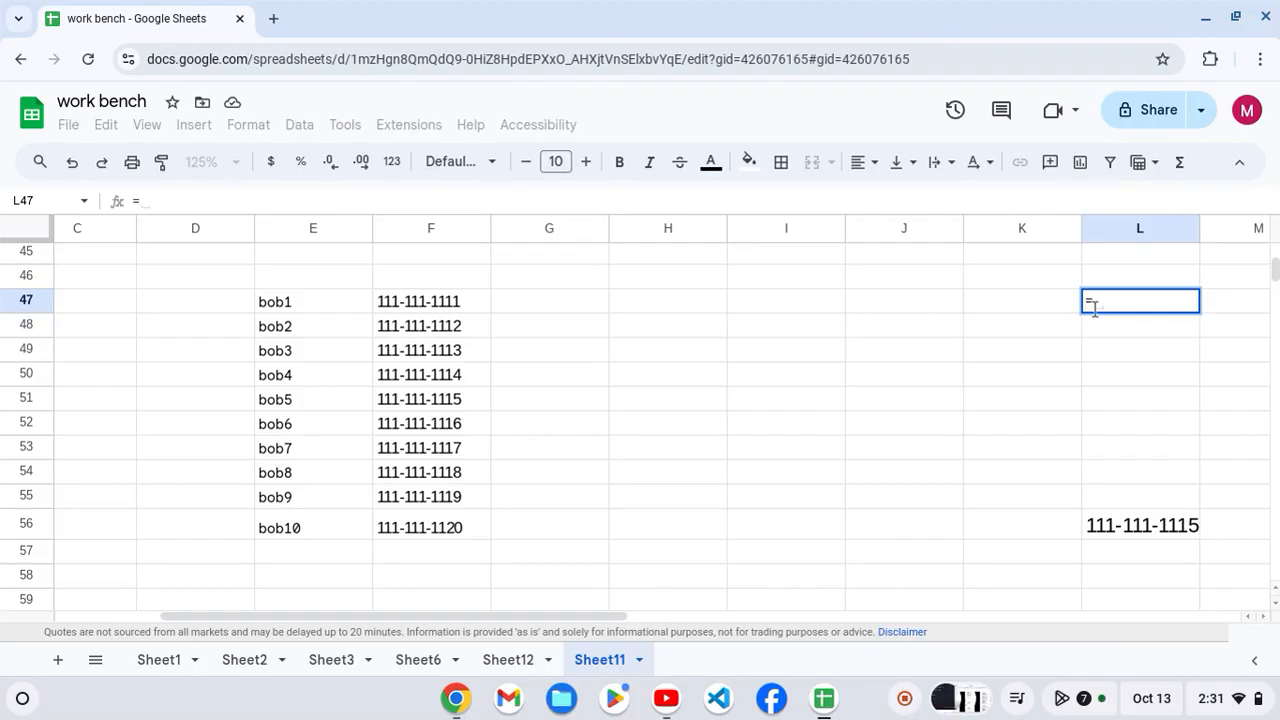
{"action": "type", "text": "ma"}
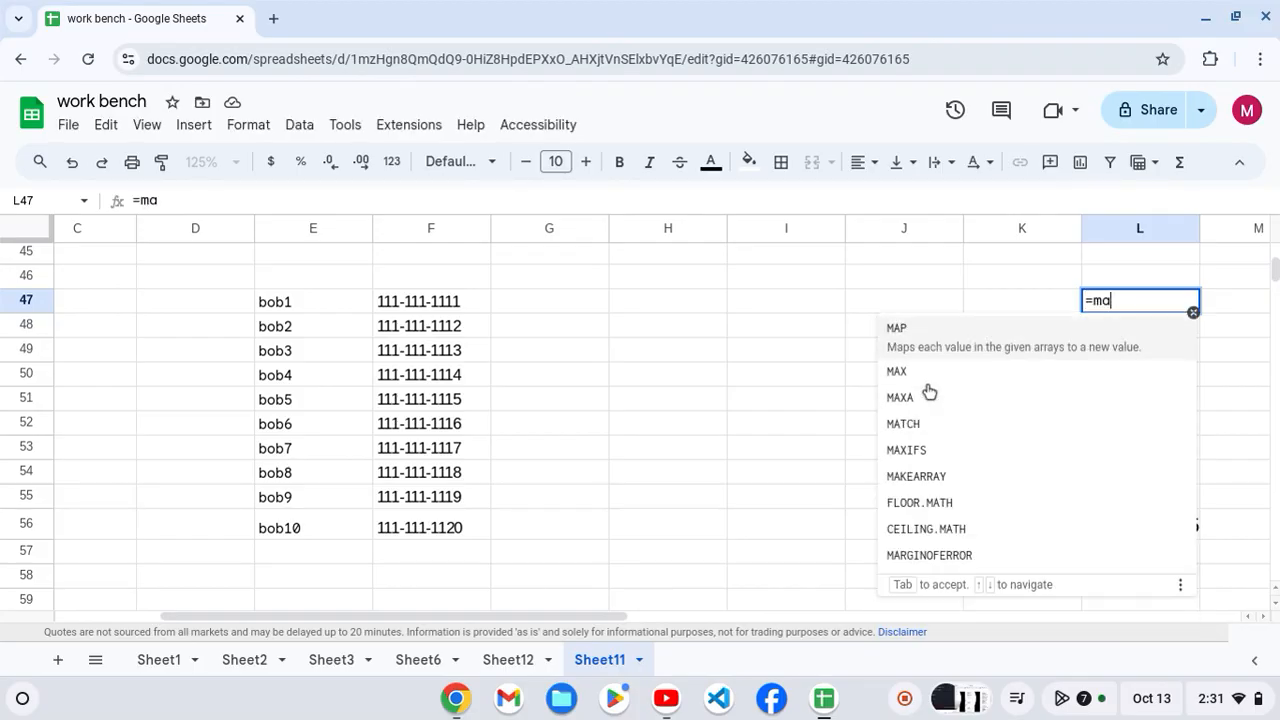
{"action": "type", "text": "t"}
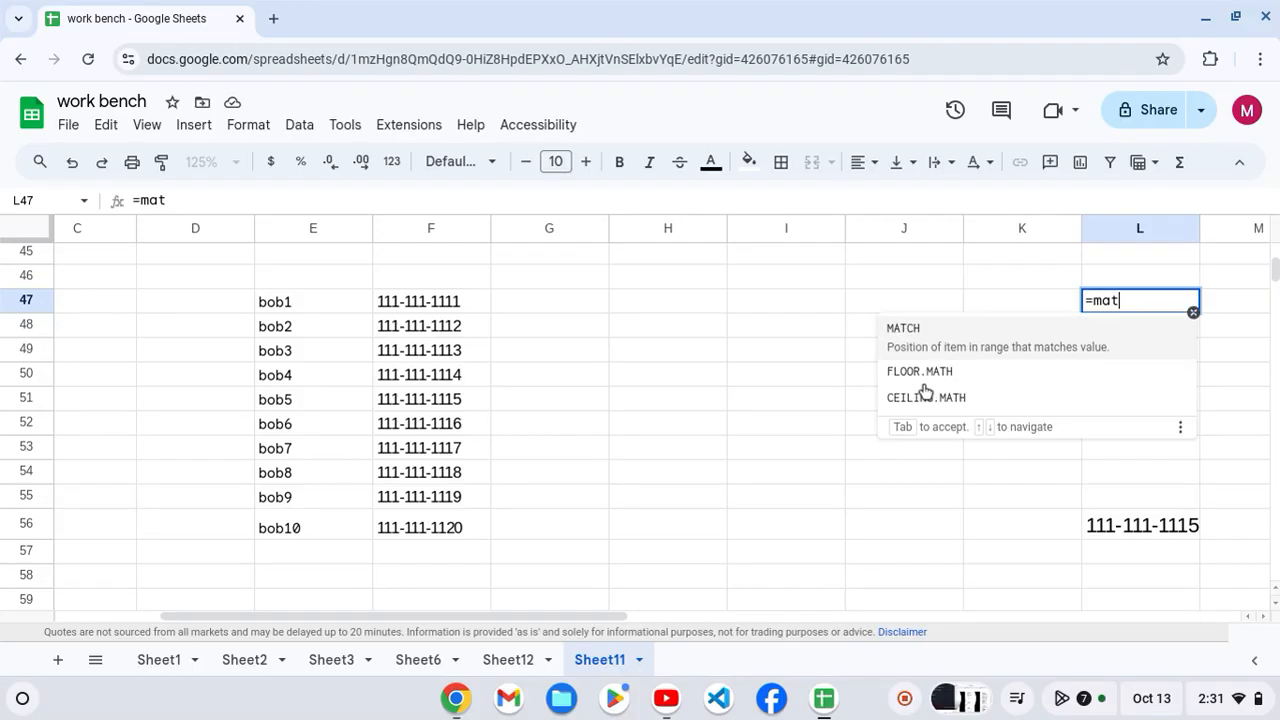
{"action": "left_click", "coordinate": [913, 331]}
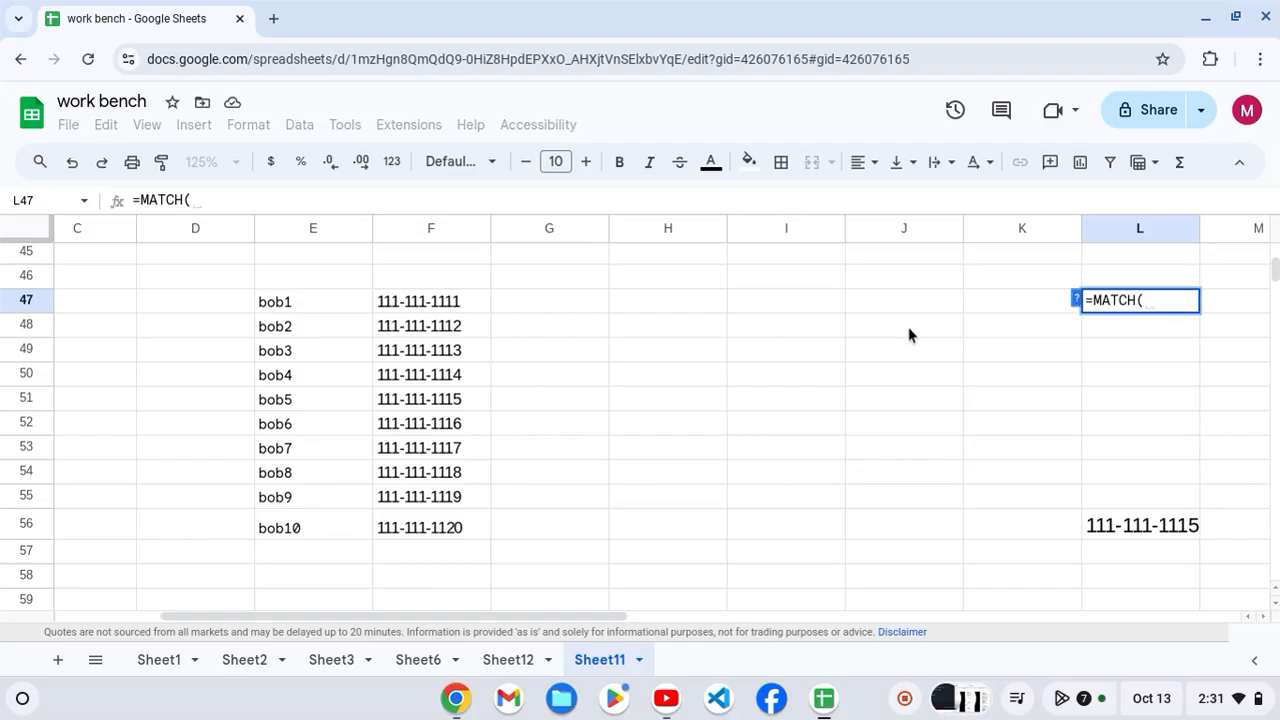
{"action": "left_click", "coordinate": [1130, 528]}
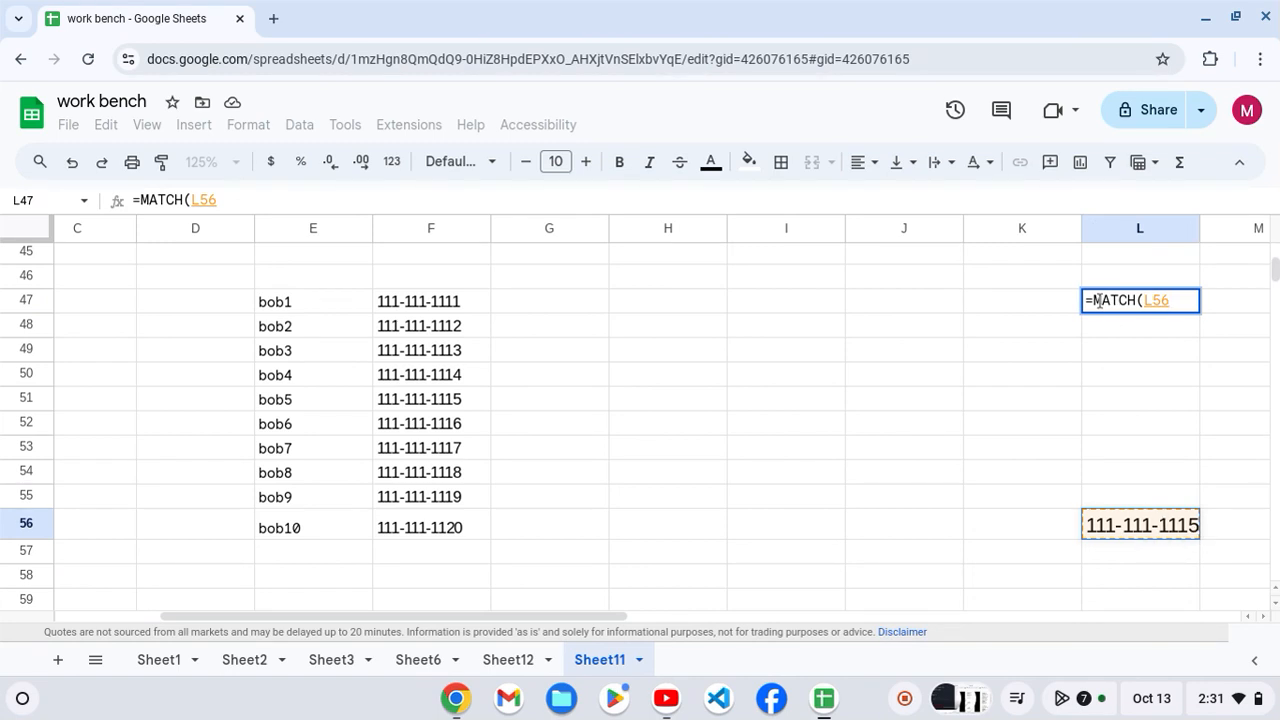
{"action": "type", "text": ","}
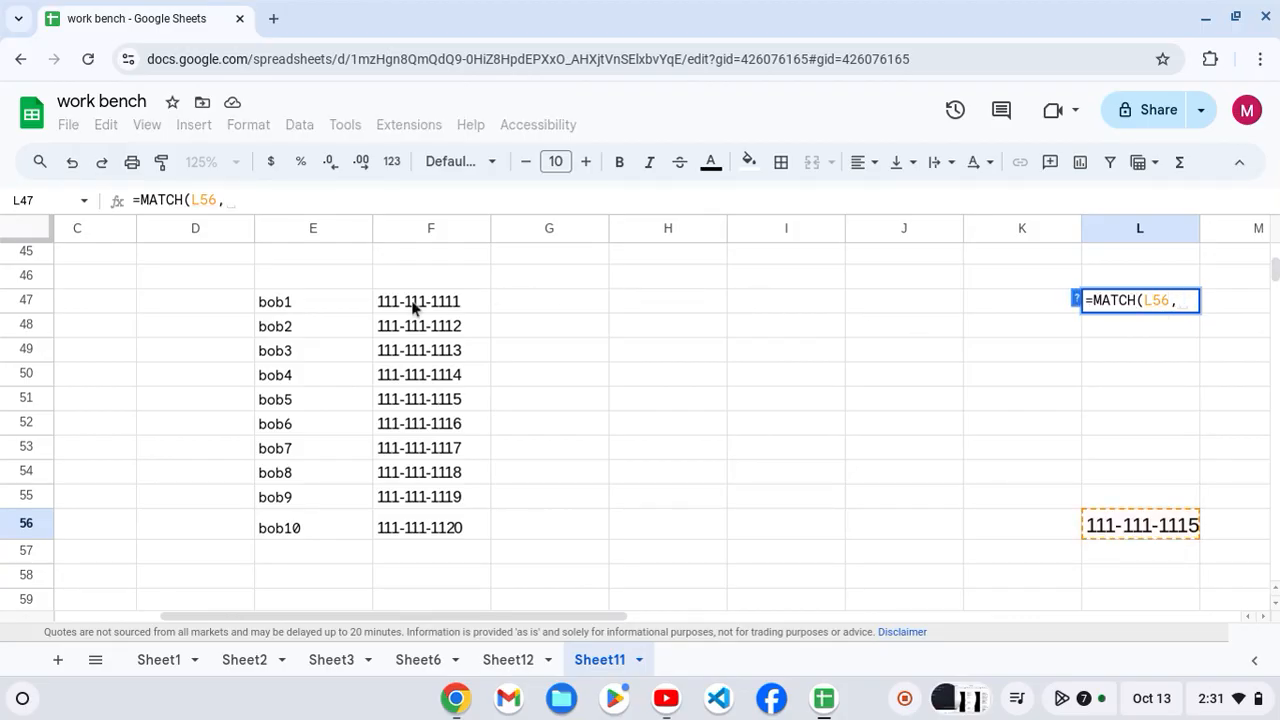
{"action": "left_click_drag", "start_coordinate": [415, 308], "coordinate": [432, 528]}
{"action": "key", "text": "Return"}
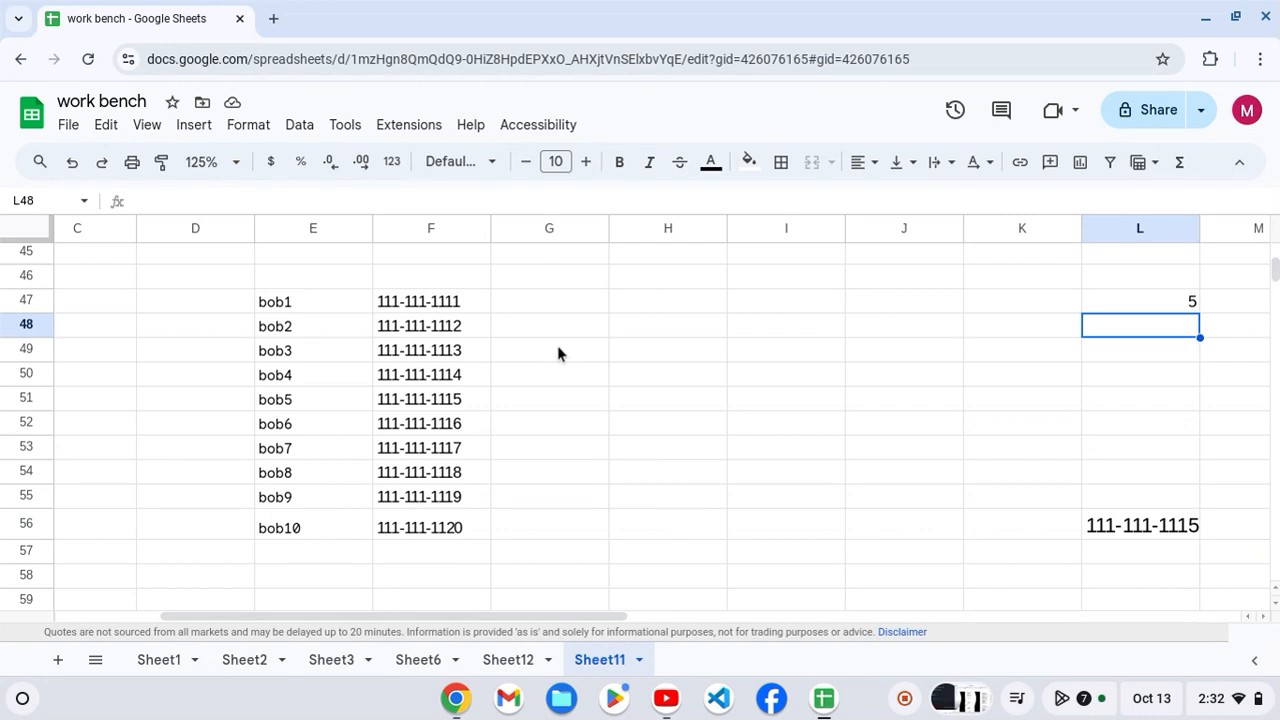
{"action": "scroll", "coordinate": [638, 328], "scroll_direction": "up", "scroll_amount": 7}
{"action": "scroll", "coordinate": [638, 328], "scroll_direction": "down", "scroll_amount": 6}
{"action": "scroll", "coordinate": [638, 328], "scroll_direction": "down", "scroll_amount": 2}
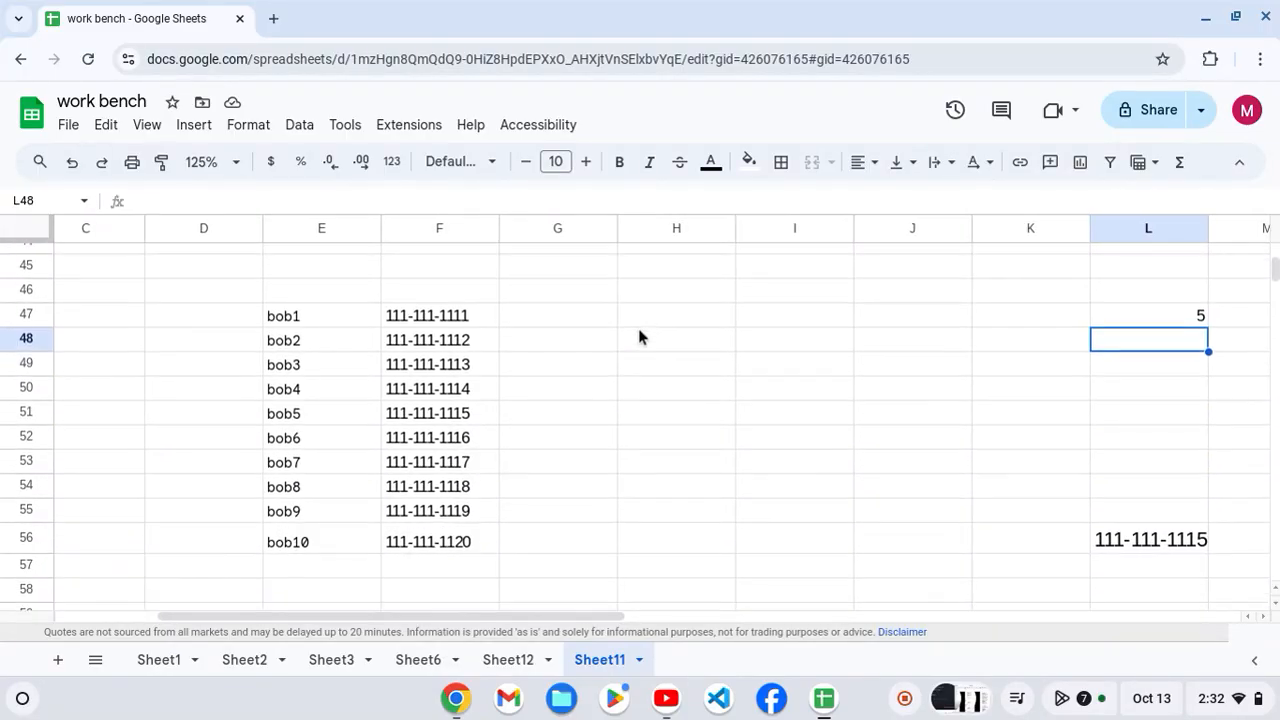